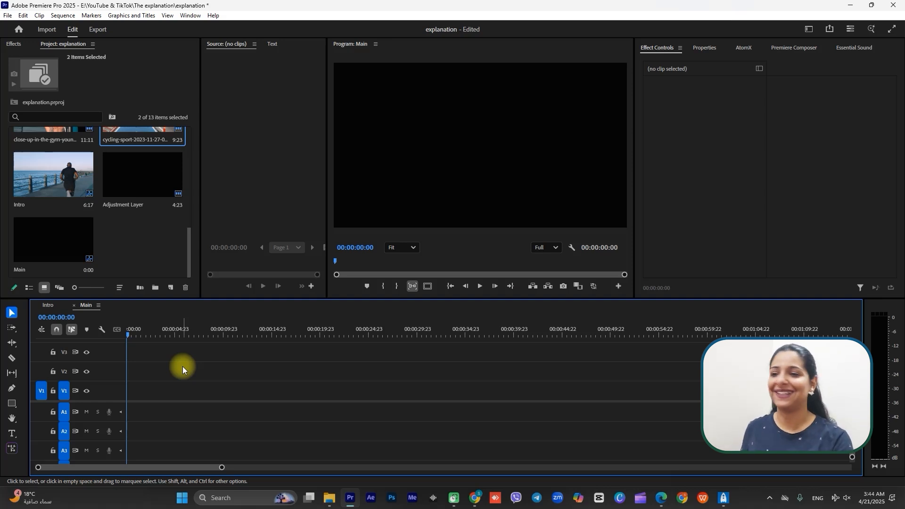
Place the selected cycling-sport and black-man-runner clips back to back on V1 at the start of the Main sequence
scroll(125, 192, "up", 1)
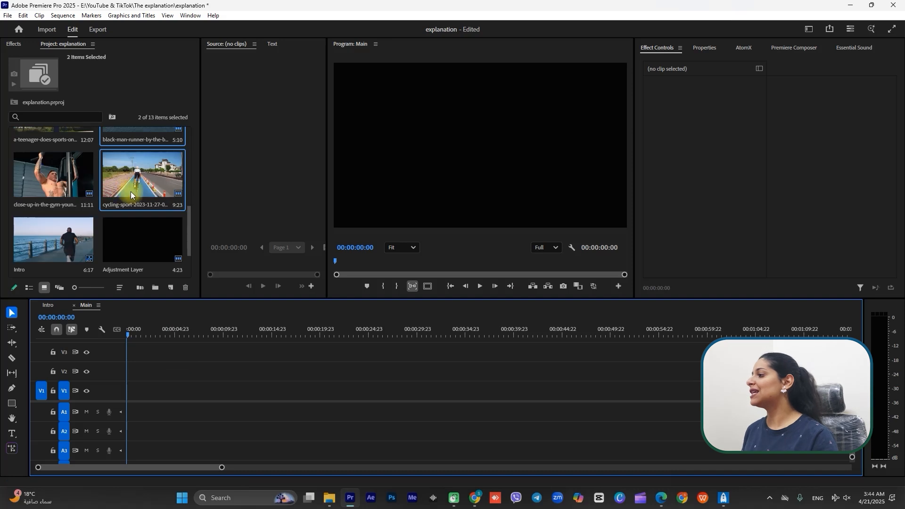
left_click_drag(127, 183, 138, 392)
left_click(540, 287)
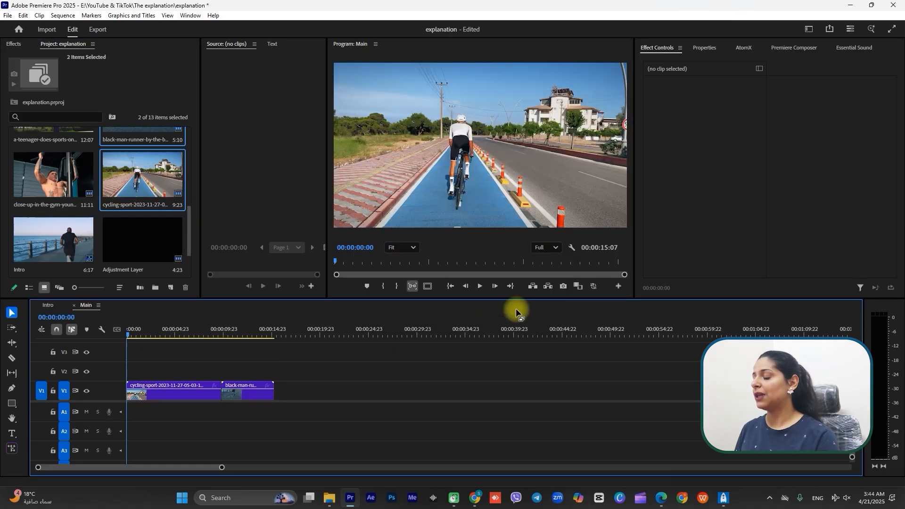
Create a 1920 x 1080, 23.976 fps adjustment layer and place it on V2 across the cut between the two clips
scroll(152, 236, "down", 1)
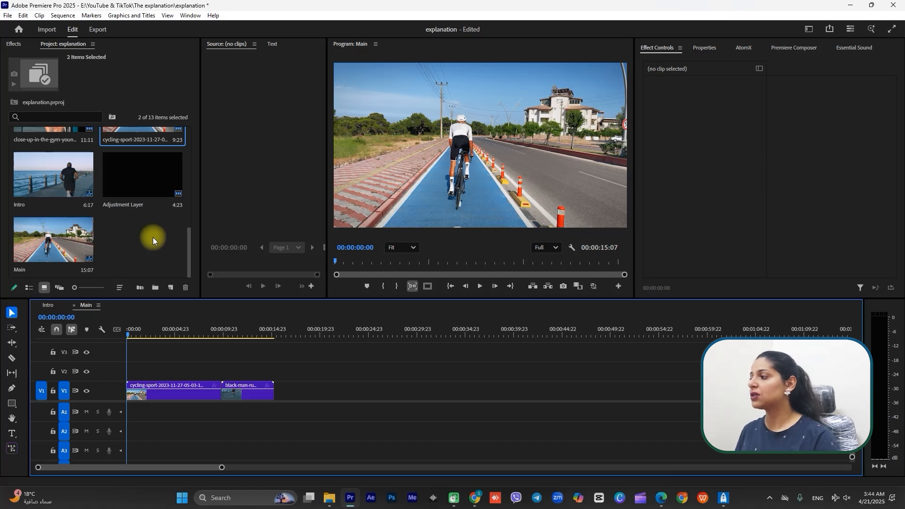
right_click(152, 237)
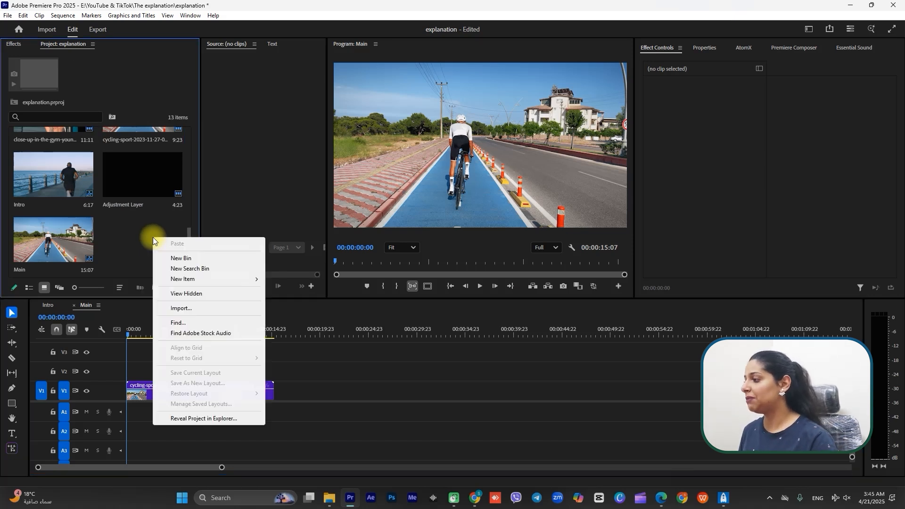
mouse_move(172, 282)
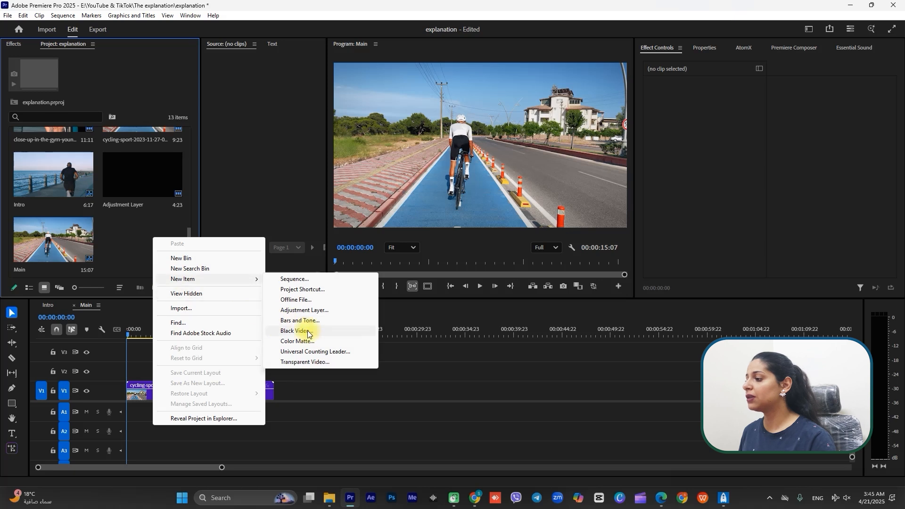
left_click(315, 312)
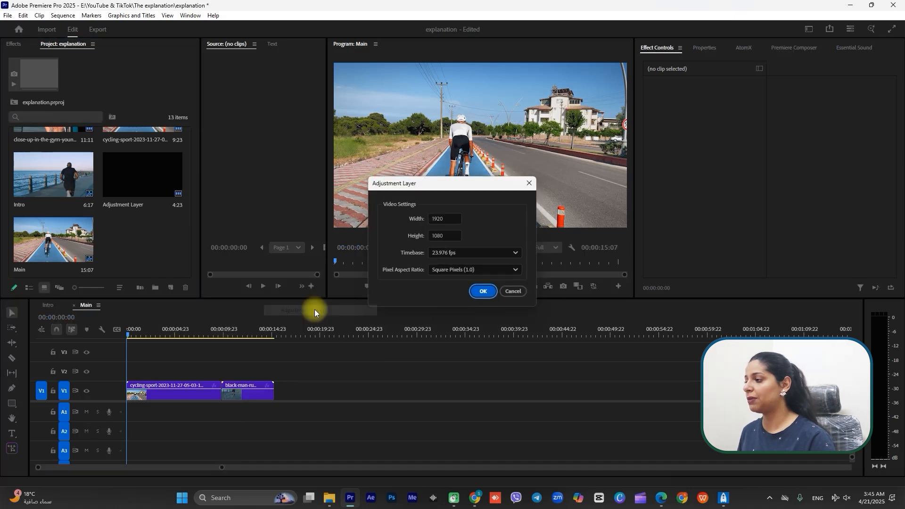
left_click(485, 291)
left_click_drag(164, 257, 213, 370)
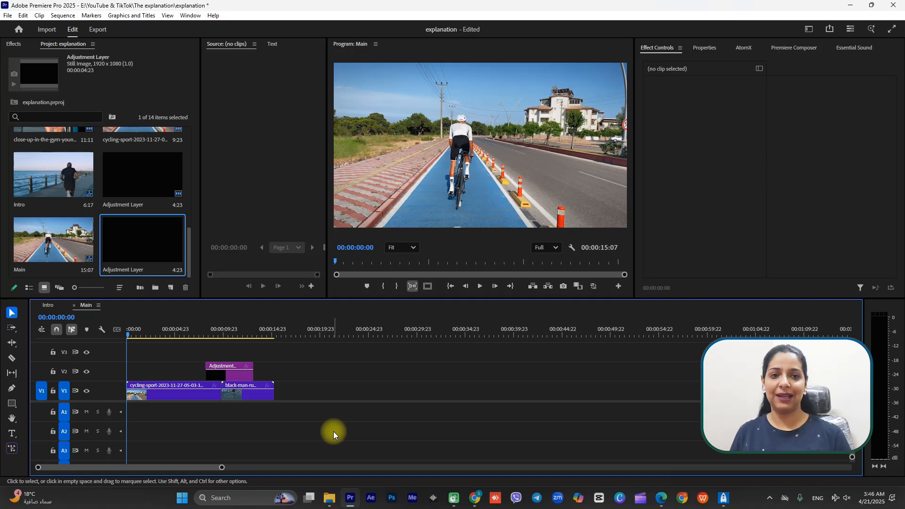
Trim the adjustment layer's start to 00:00:09:11, ten frames before the cut between the cycling and runner clips
left_click(218, 331)
key("Down")
left_click(230, 375)
key("=")
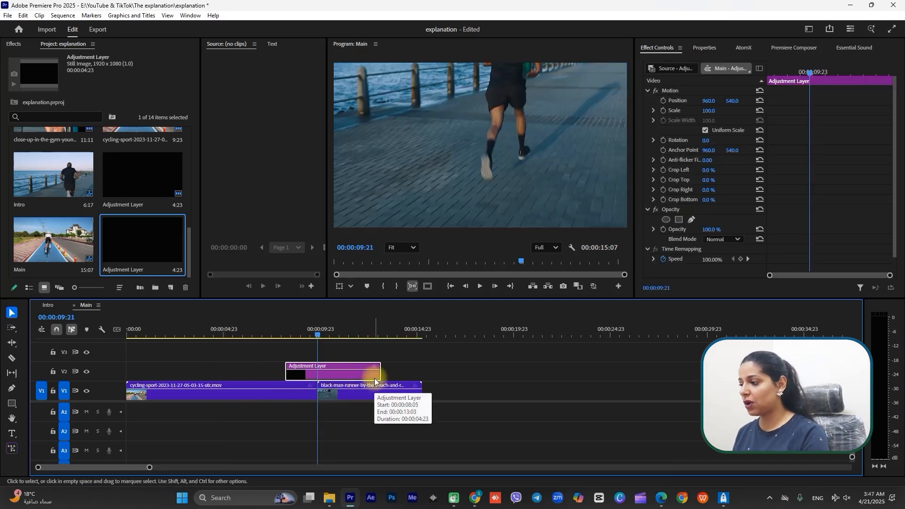
key("Left")
key("Left")
key("Left")
key("Left")
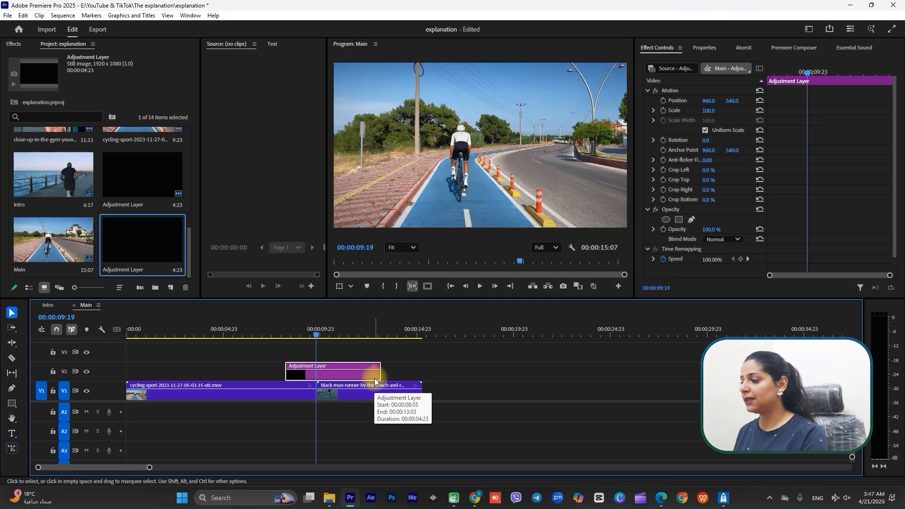
key("Left")
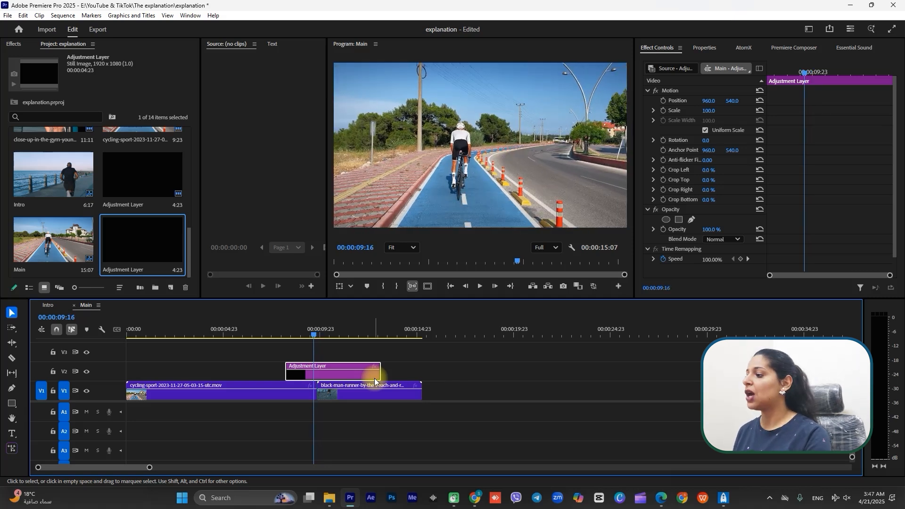
key("Left")
key("Left")
key("Left")
key("Left")
key("Left")
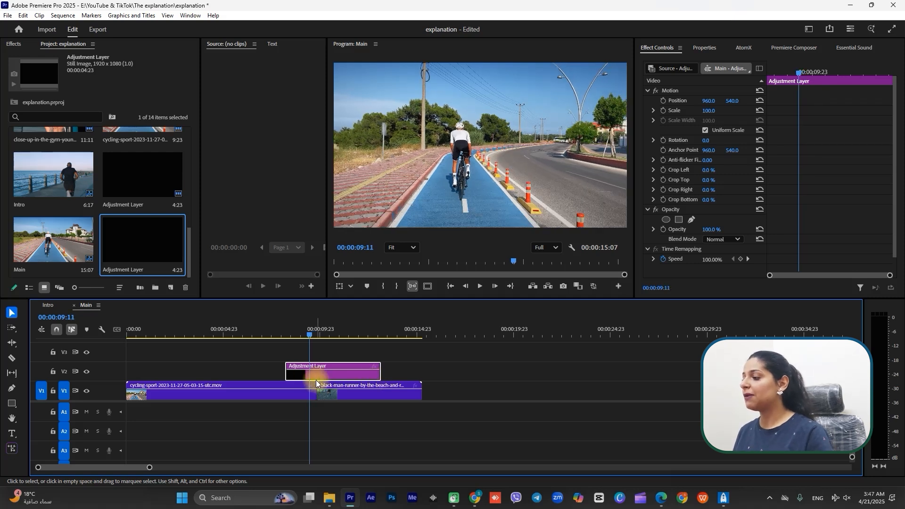
left_click_drag(283, 372, 310, 373)
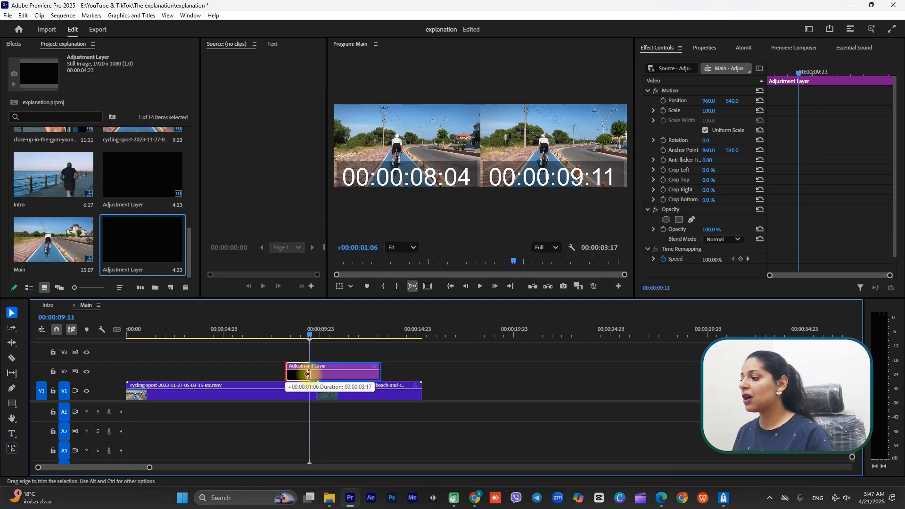
Trim the adjustment layer's end to 00:00:10:07, ten frames after the cut
key("Down")
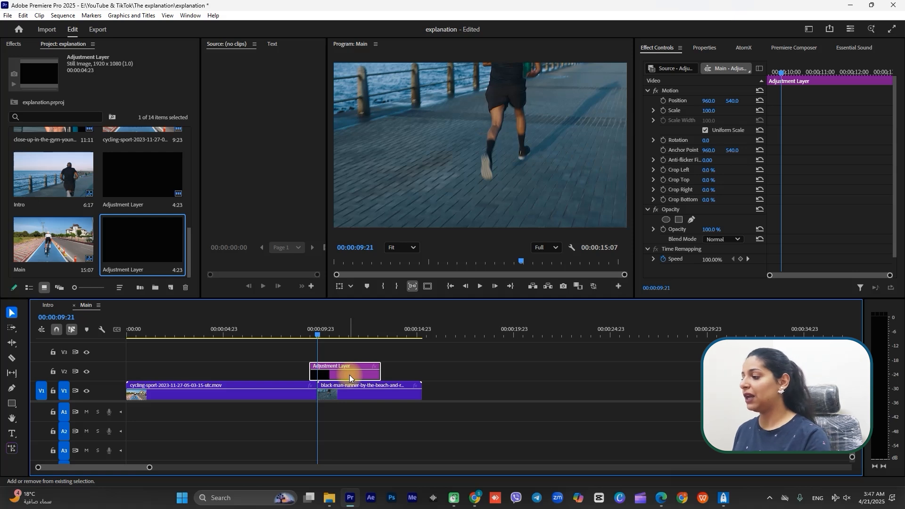
key("shift+Right")
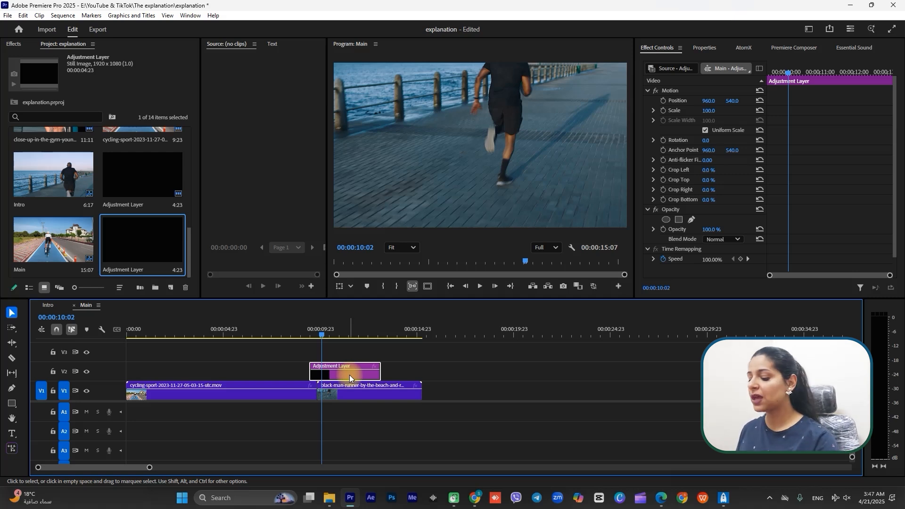
key("shift+Left")
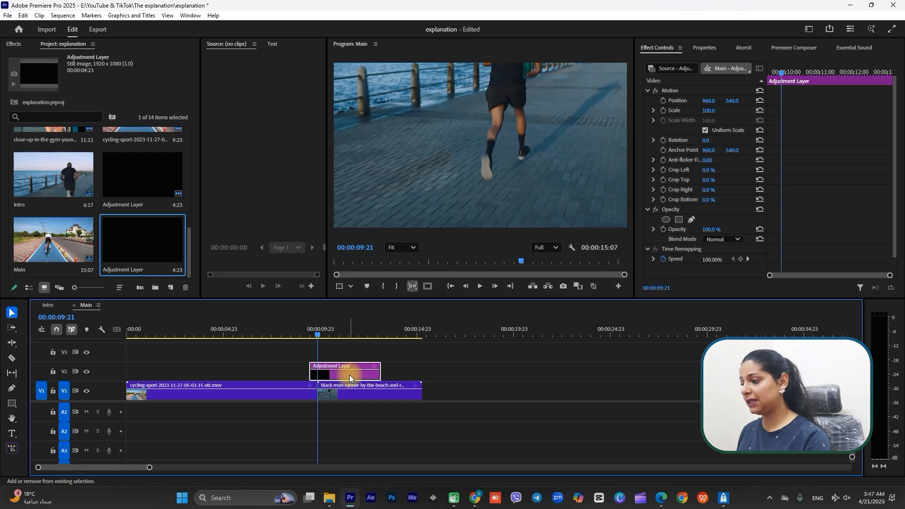
key("shift+Right")
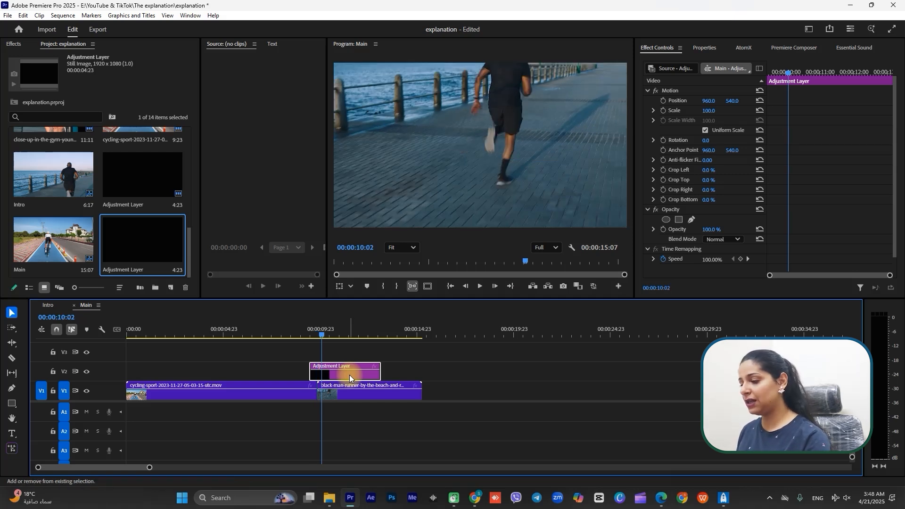
key("shift+Right")
left_click_drag(381, 375, 326, 376)
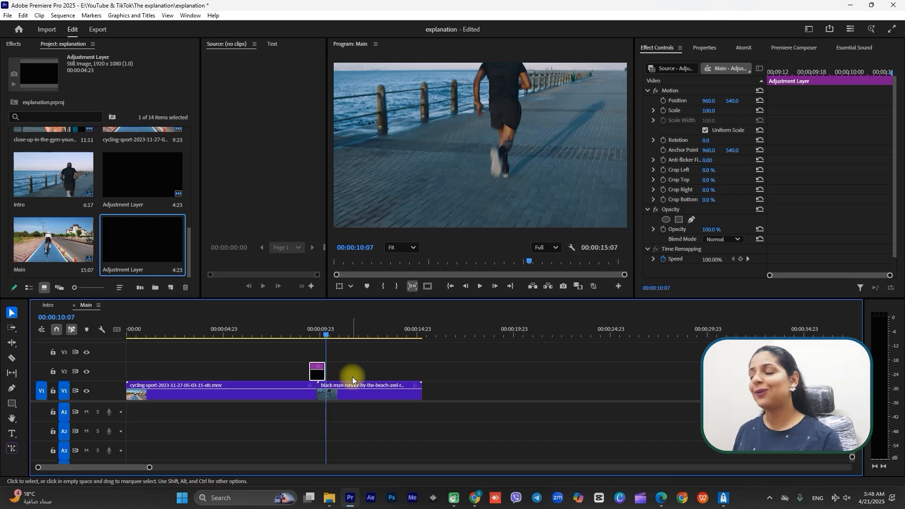
Return the playhead to the cut, find the Offset distort effect and apply it to the adjustment layer
key("Up")
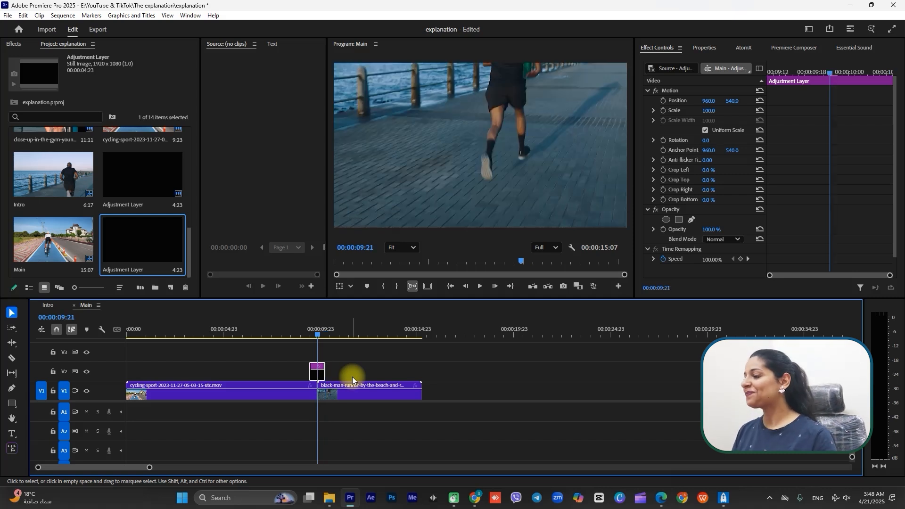
key("=")
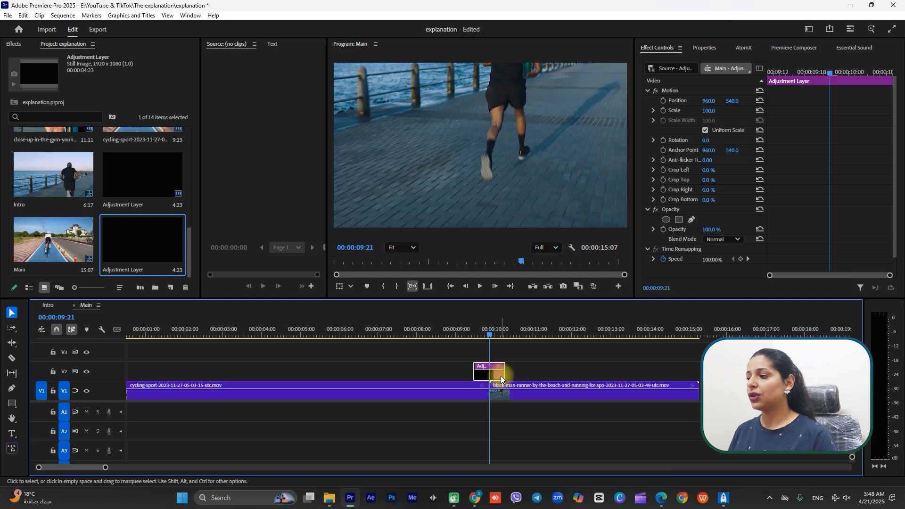
left_click(21, 49)
left_click(49, 59)
type("blur")
left_click(88, 61)
left_click(77, 60)
type("off")
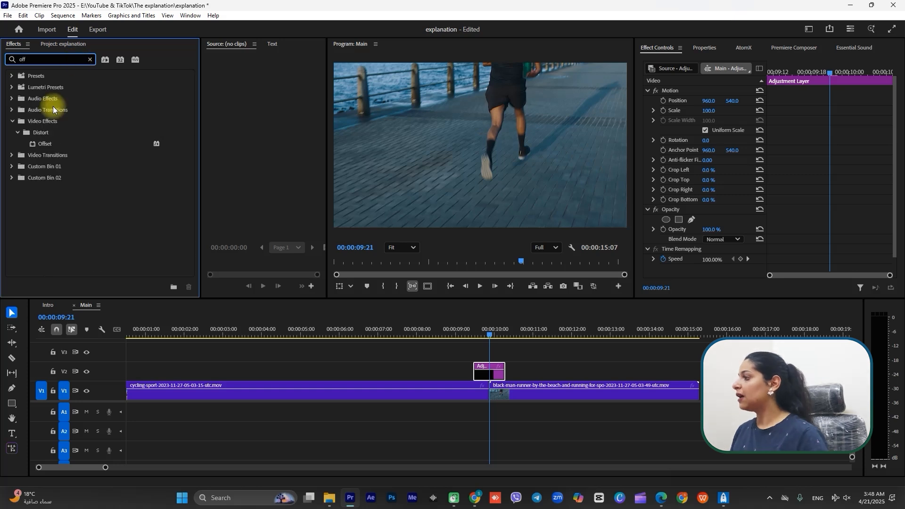
left_click_drag(48, 148, 496, 372)
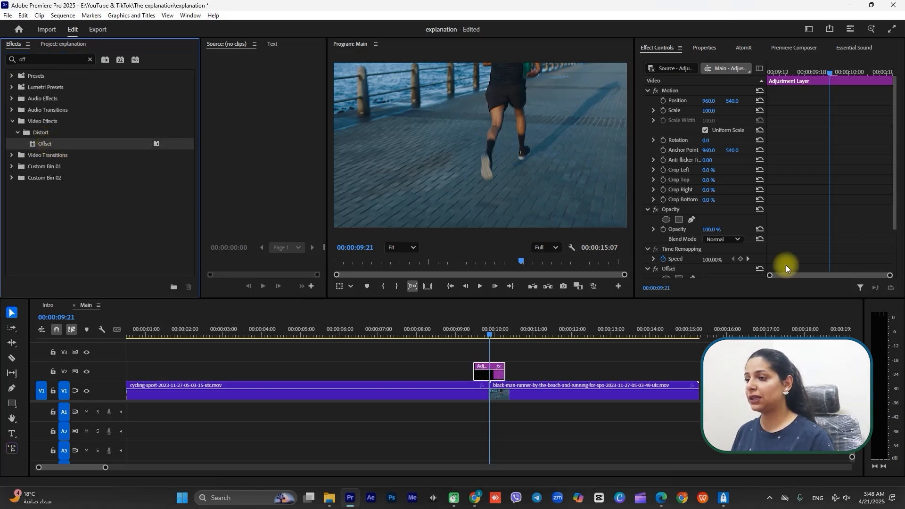
Start keyframing Offset's Shift Center To on the adjustment layer at 00:00:09:16, five frames before the cut
scroll(802, 201, "down", 3)
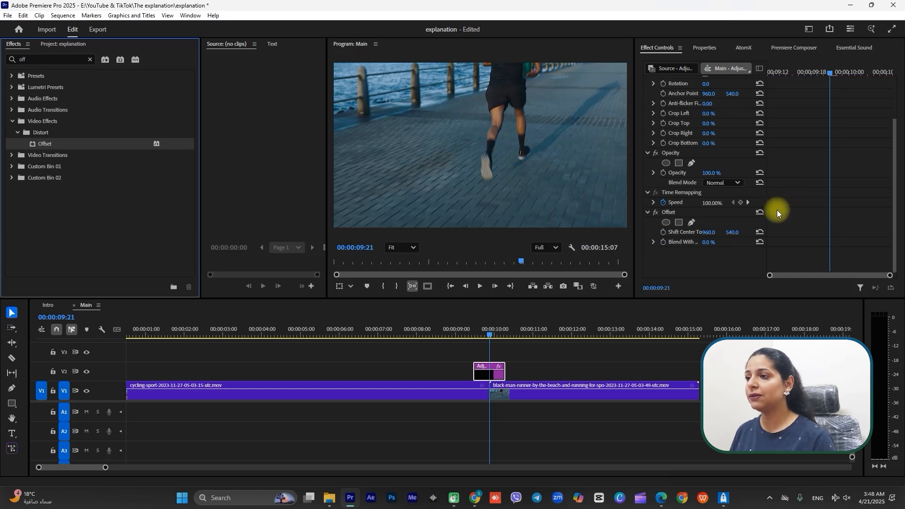
left_click_drag(768, 199, 815, 199)
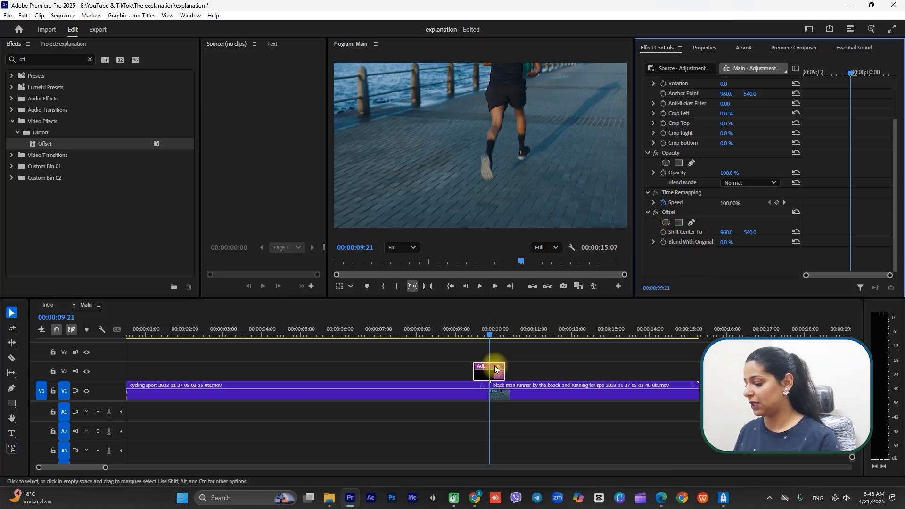
key("shift+Left")
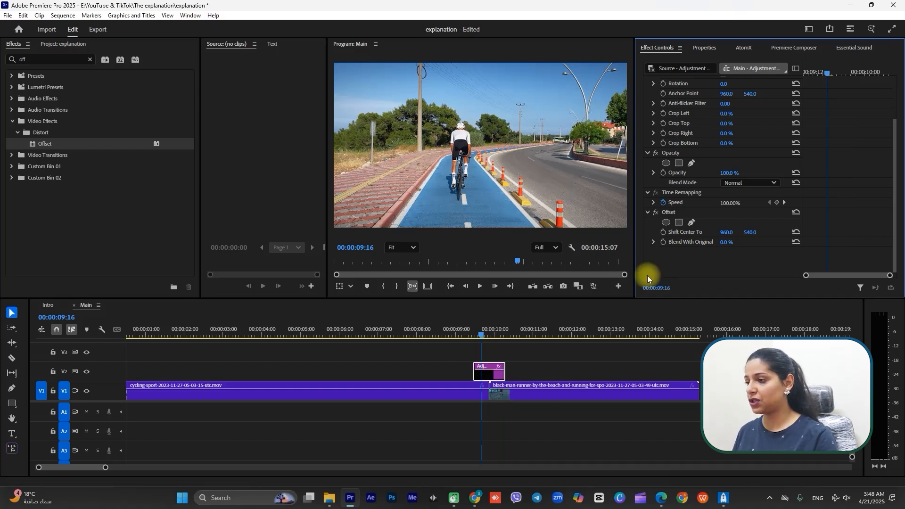
left_click(664, 233)
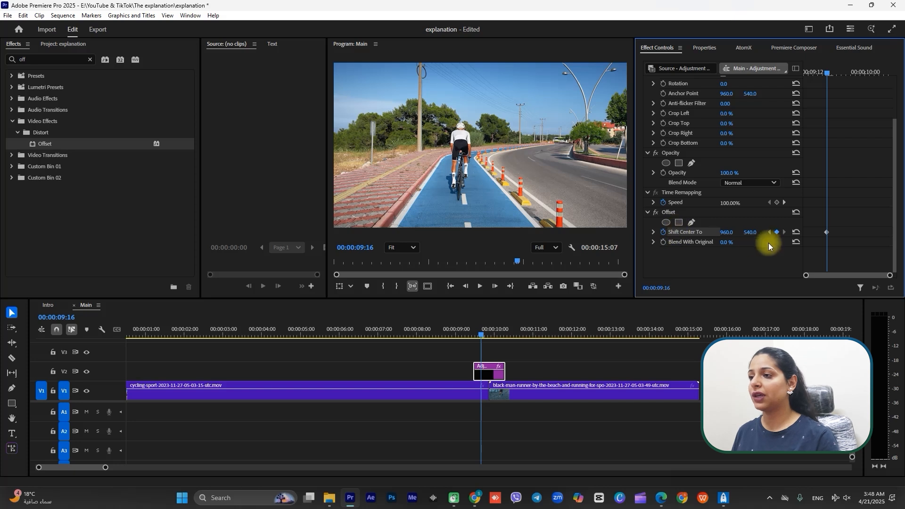
Add a second Shift Center To keyframe at 00:00:10:02, five frames after the cut, with the vertical value set to -1619
key("shift+Right")
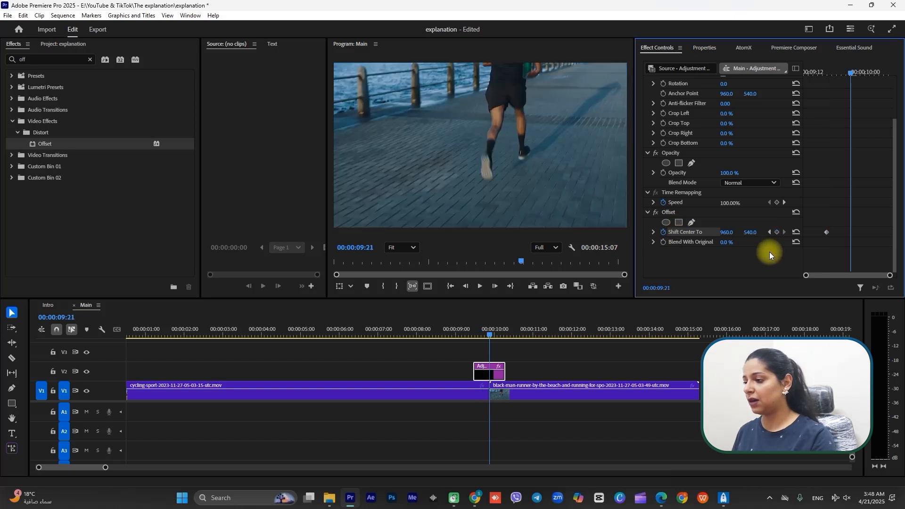
key("shift+Right")
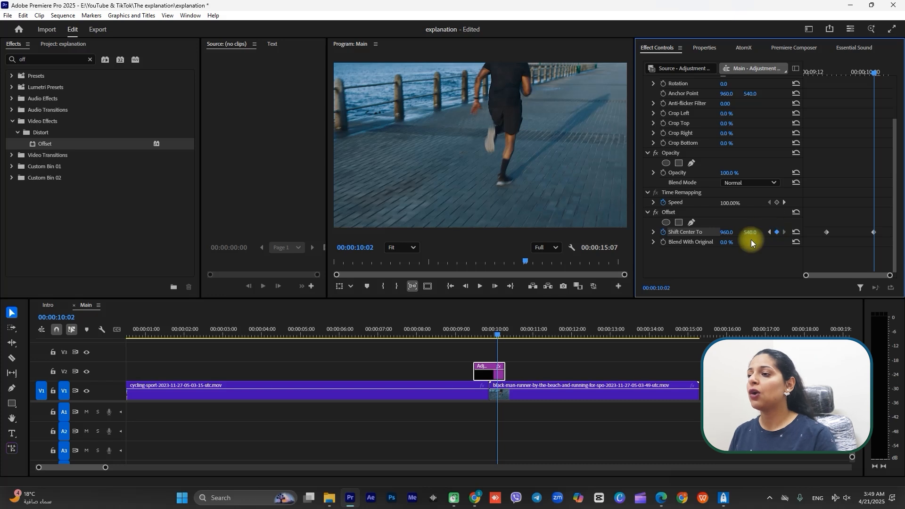
left_click_drag(752, 235, 0, 307)
left_click_drag(760, 235, 541, 253)
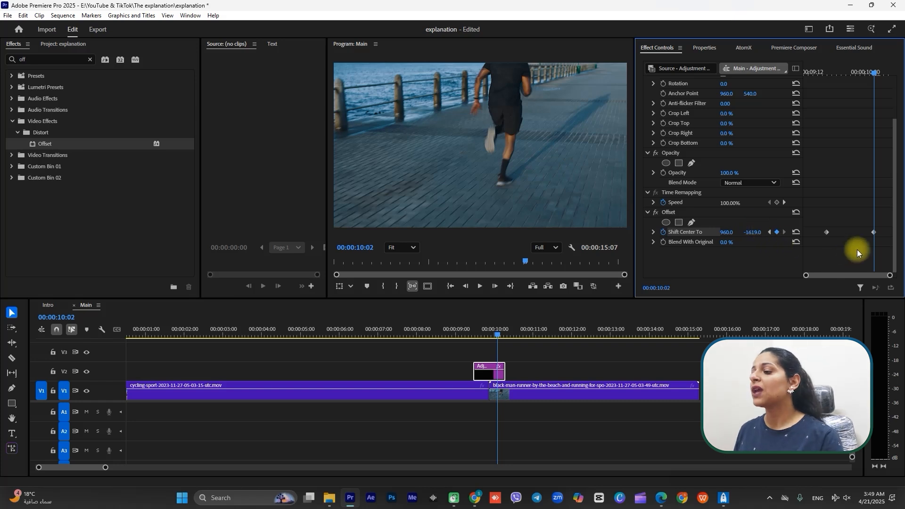
Play back the transition from just before the adjustment layer and return the playhead to the cut
mouse_move(488, 331)
left_mouse_down()
mouse_move(462, 338)
mouse_move(507, 331)
mouse_move(475, 342)
left_mouse_up()
key("space")
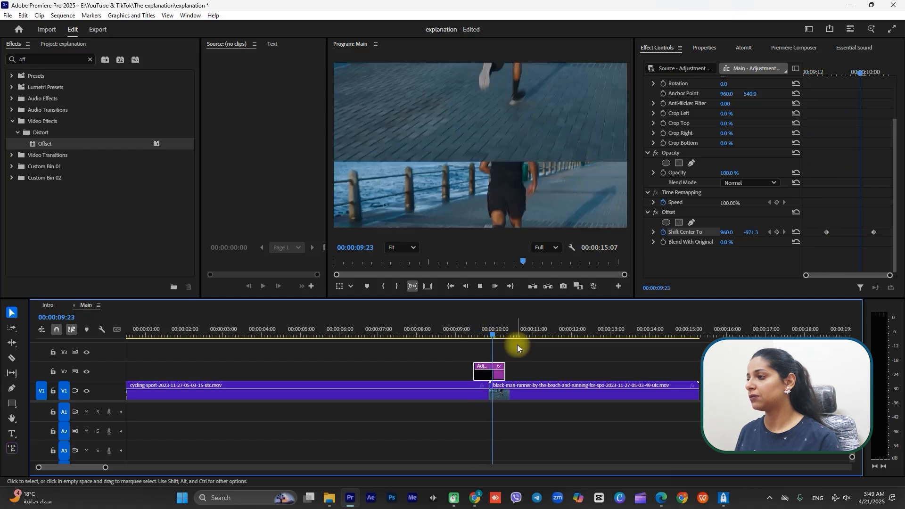
key("space")
key("Up")
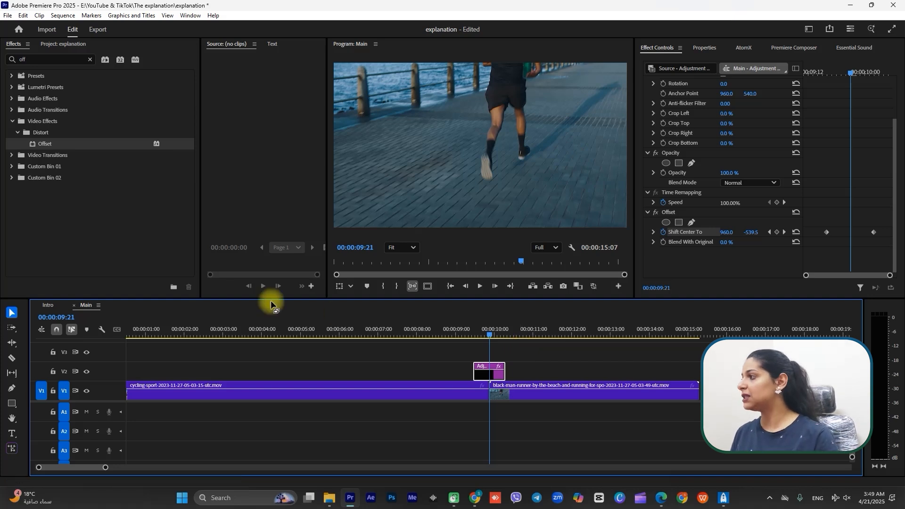
Search the effects library for "blur" and return to the project's media items
left_click(90, 60)
left_click(72, 60)
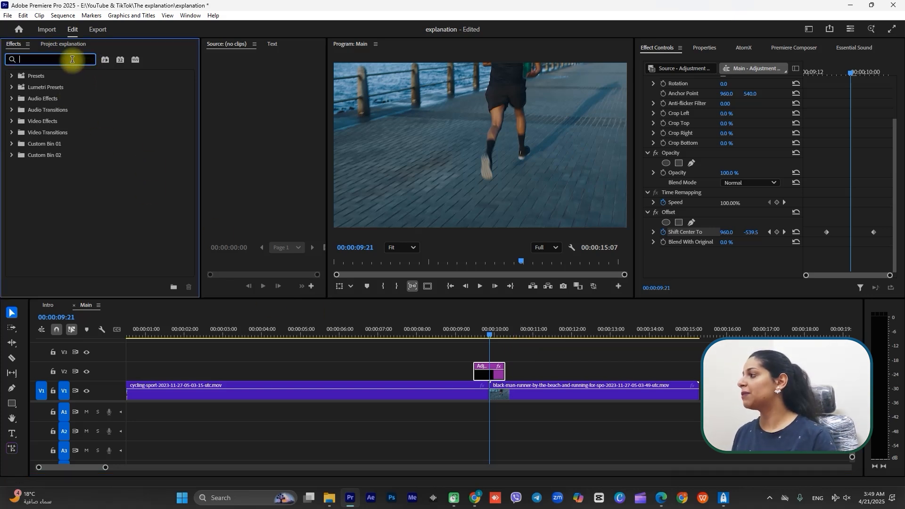
type("bl")
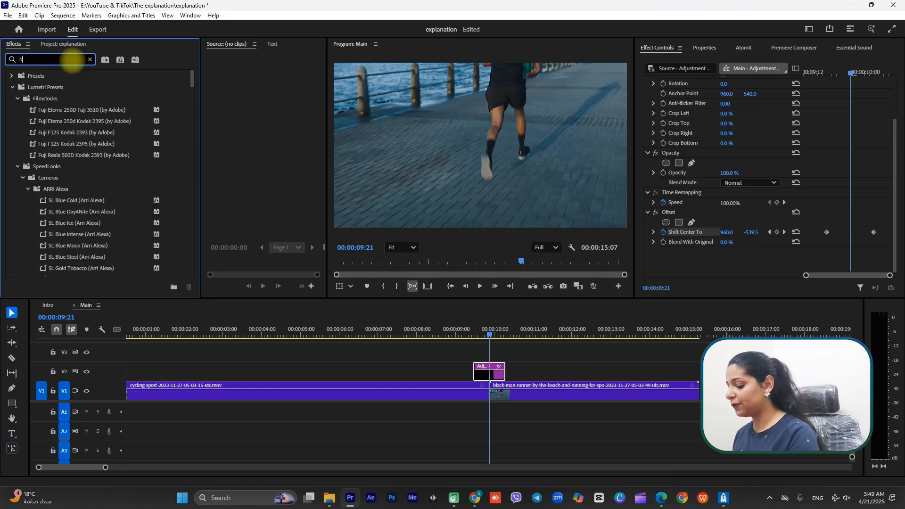
type("ur")
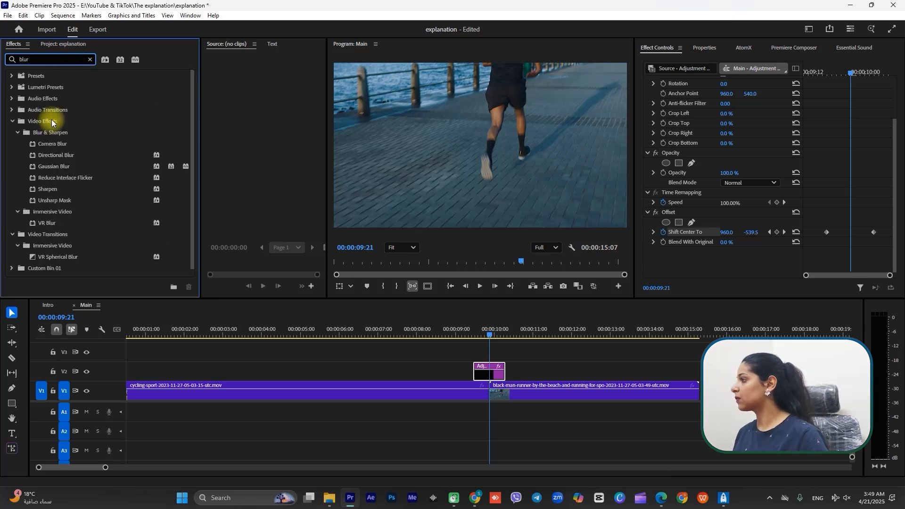
scroll(55, 141, "down", 1)
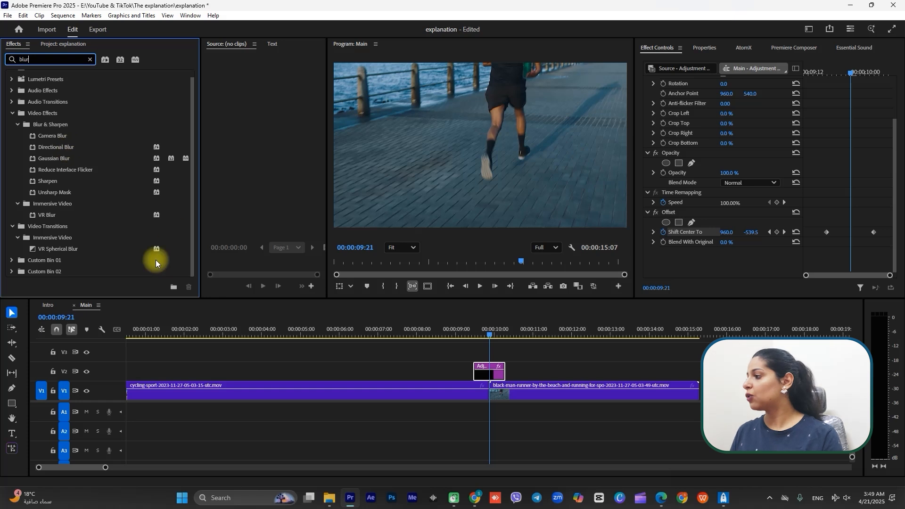
left_click(71, 43)
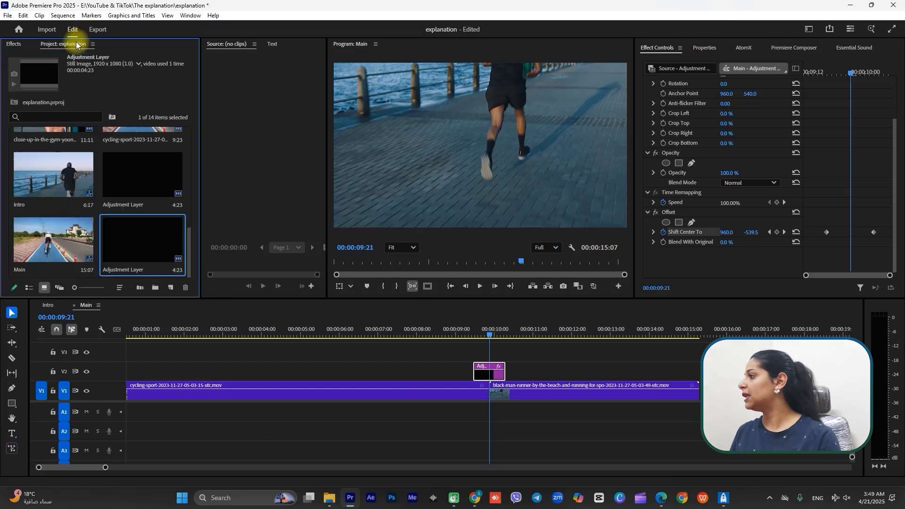
Place the close-up gym clip on V1 after the runner clip, leaving a gap, and split it at 00:00:19:23
left_click(640, 356)
key("minus")
scroll(145, 219, "up", 2)
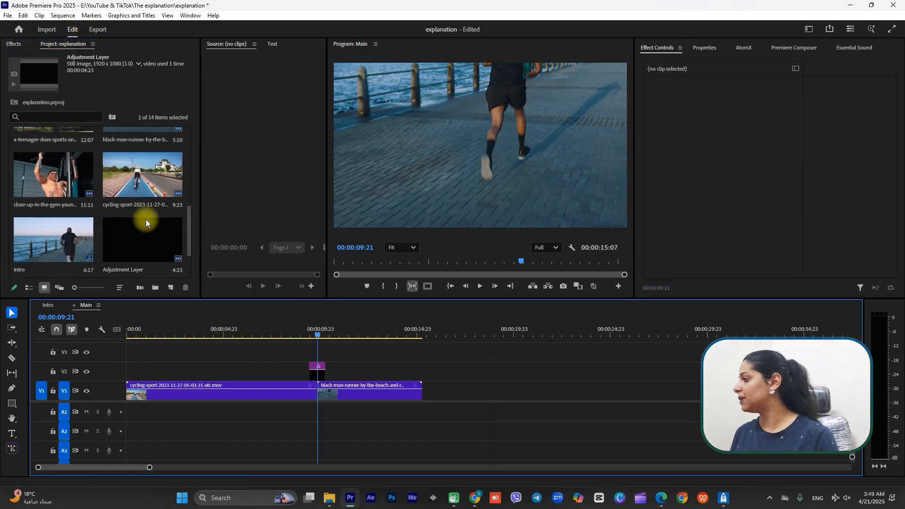
scroll(139, 171, "up", 2)
left_click_drag(65, 247, 474, 358)
left_click(514, 329)
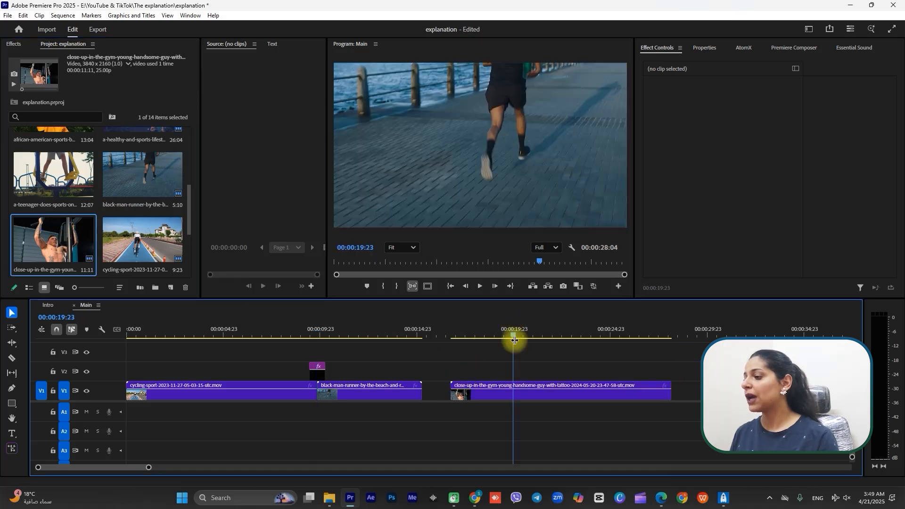
left_click(522, 386)
key("ctrl+k")
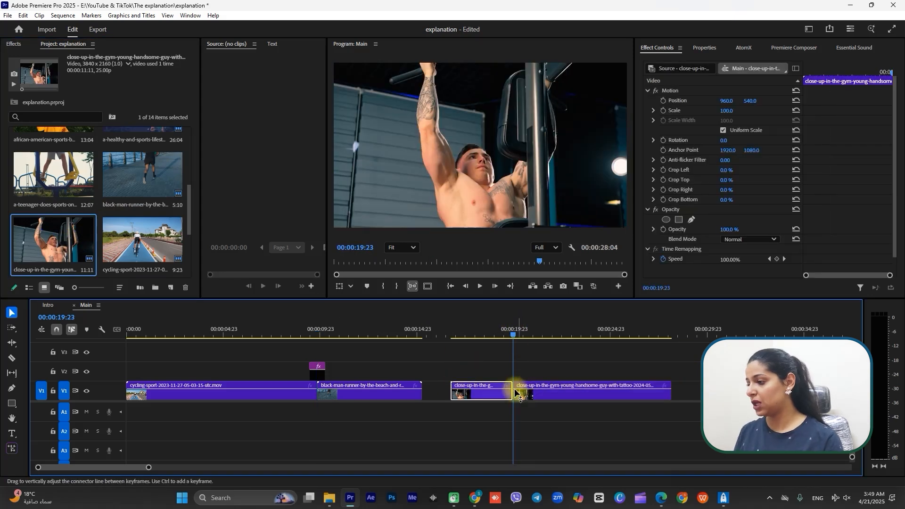
Apply Directional Blur to the first part of the split gym clip and Gaussian Blur to the second part
left_click(14, 43)
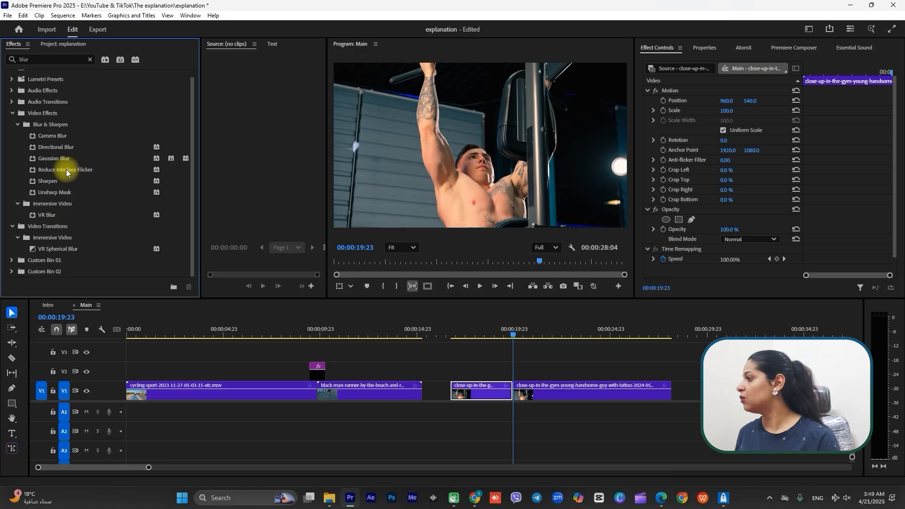
left_click_drag(55, 147, 472, 383)
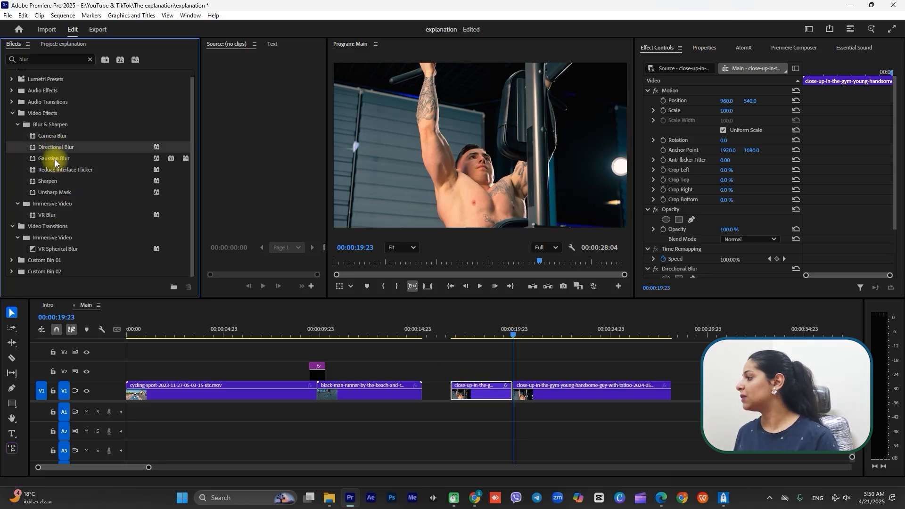
left_click_drag(88, 158, 540, 396)
Set the Directional Blur's Blur Length on the first gym clip part to 79
left_click(491, 335)
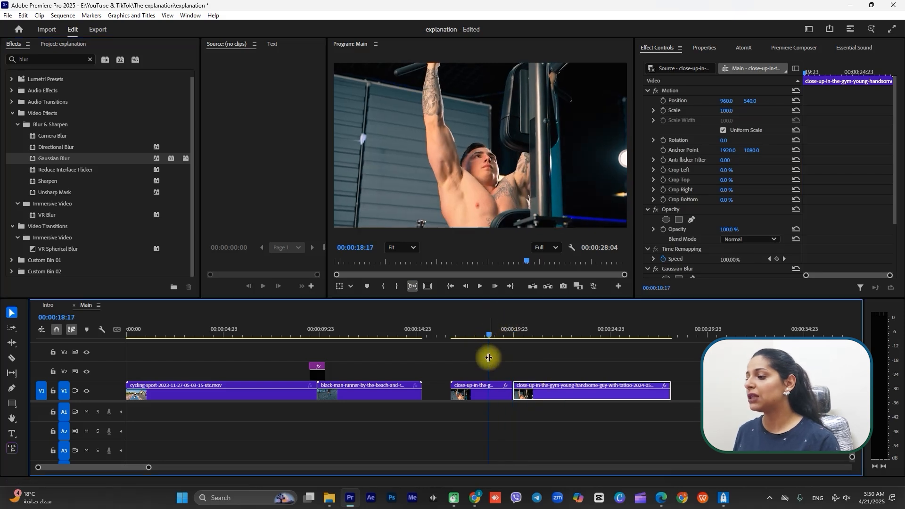
left_click(482, 395)
scroll(705, 222, "down", 3)
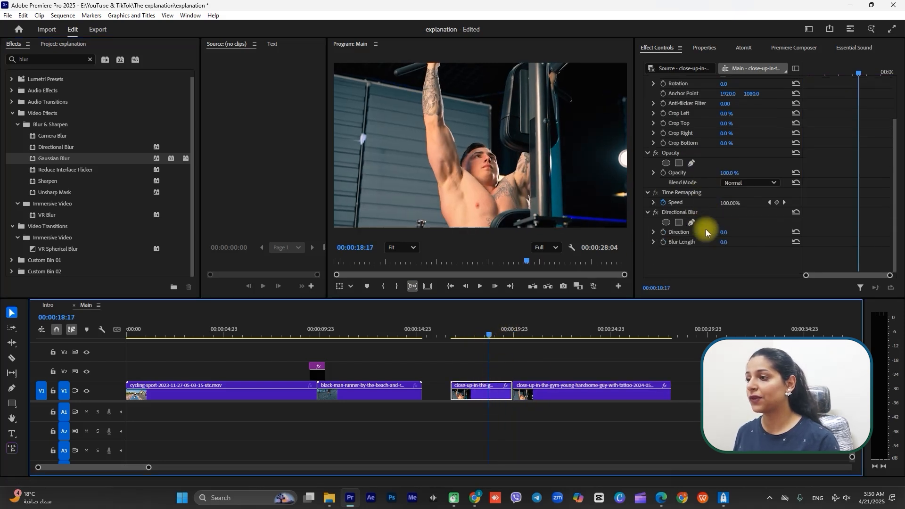
left_click_drag(724, 242, 764, 257)
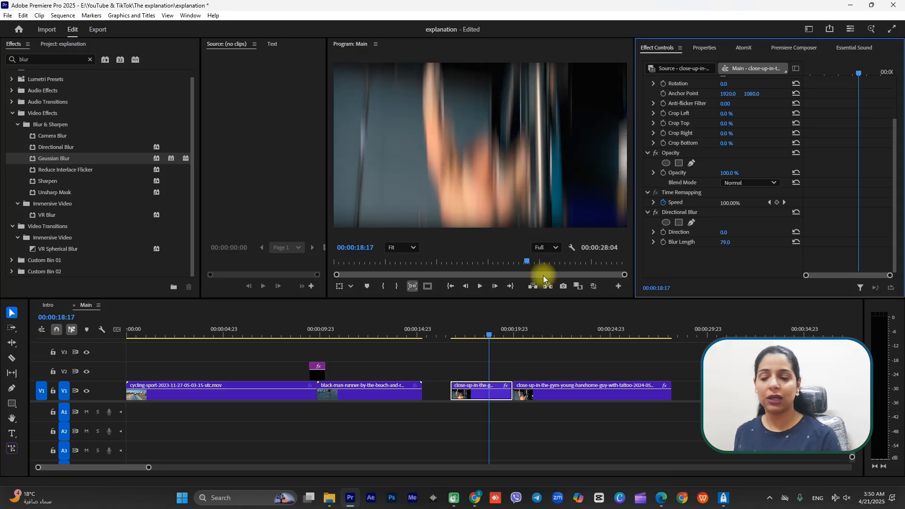
Set the Gaussian Blur's Blurriness on the second gym clip part to about 91 and compare it with the first part
left_click(561, 330)
left_click(563, 394)
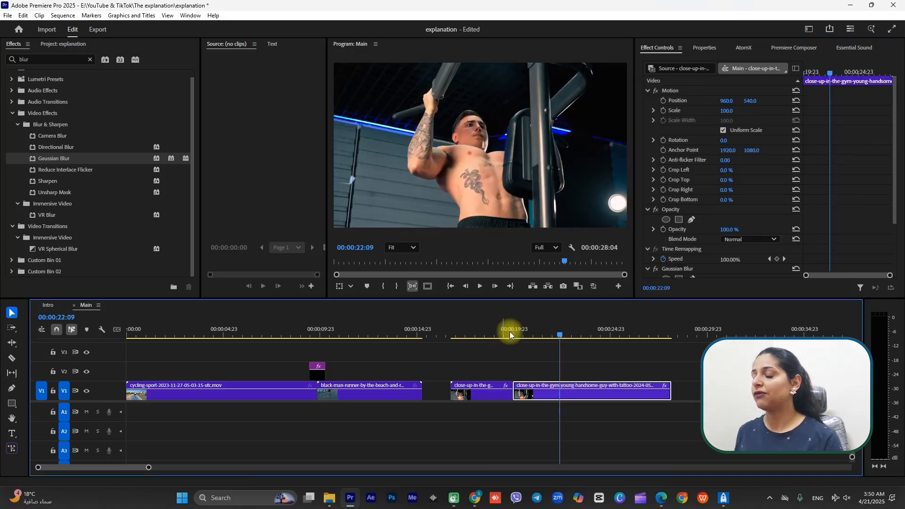
scroll(727, 218, "down", 3)
left_click_drag(726, 223, 770, 227)
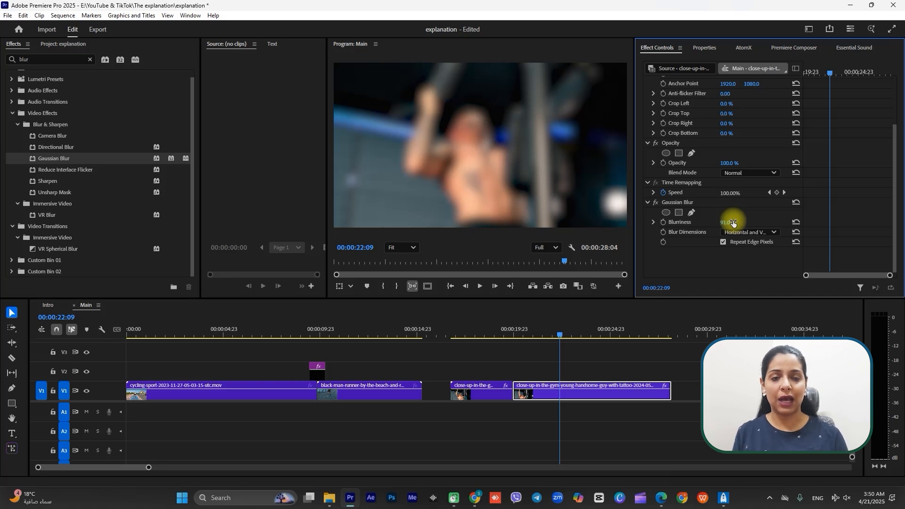
left_click(485, 329)
left_click(488, 391)
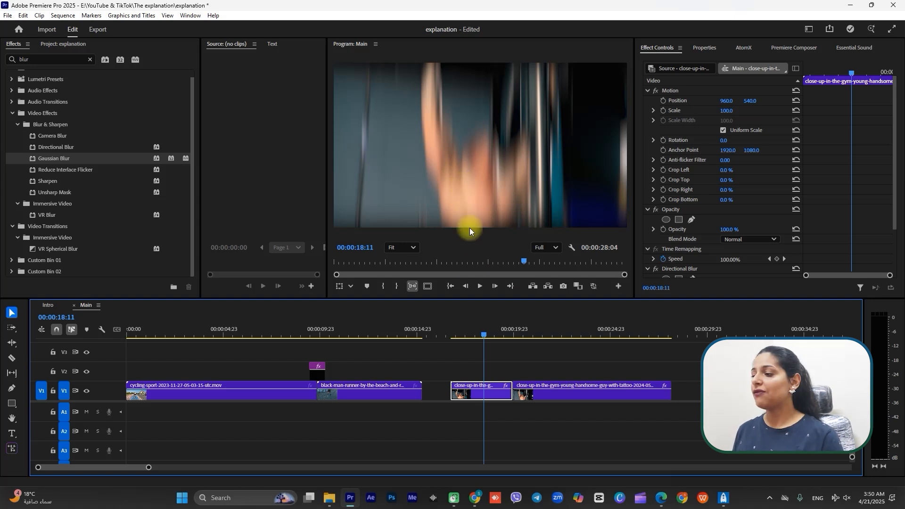
Delete both gym clip parts and return the playhead to the cut between the cycling and runner clips
left_click(566, 359)
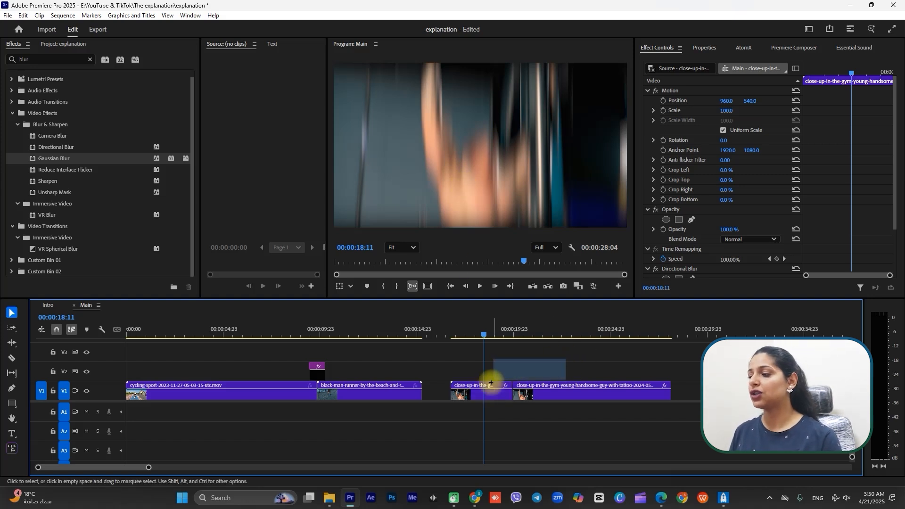
key("Delete")
key("Up")
key("Up")
key("=")
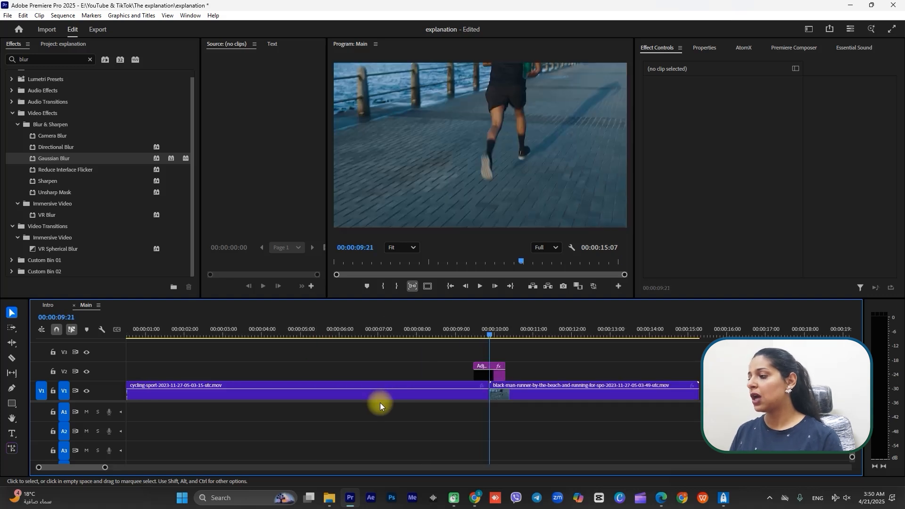
Apply Directional Blur to the adjustment layer over the cycling-to-runner cut
left_click(496, 378)
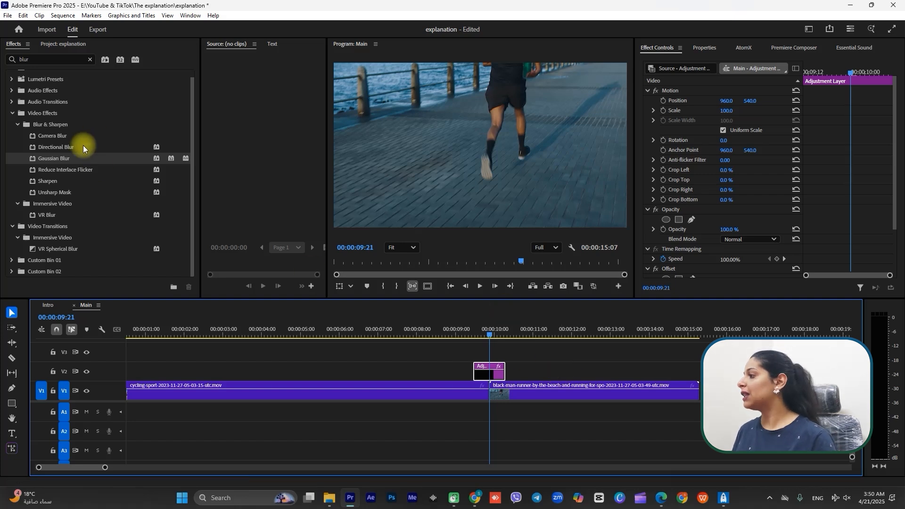
left_click(48, 148)
left_click_drag(49, 149, 498, 376)
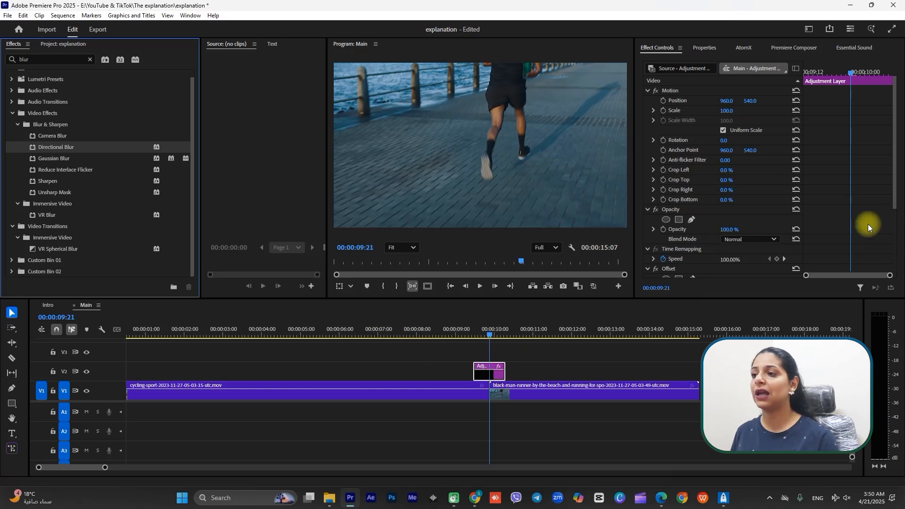
scroll(838, 228, "down", 4)
scroll(839, 228, "down", 1)
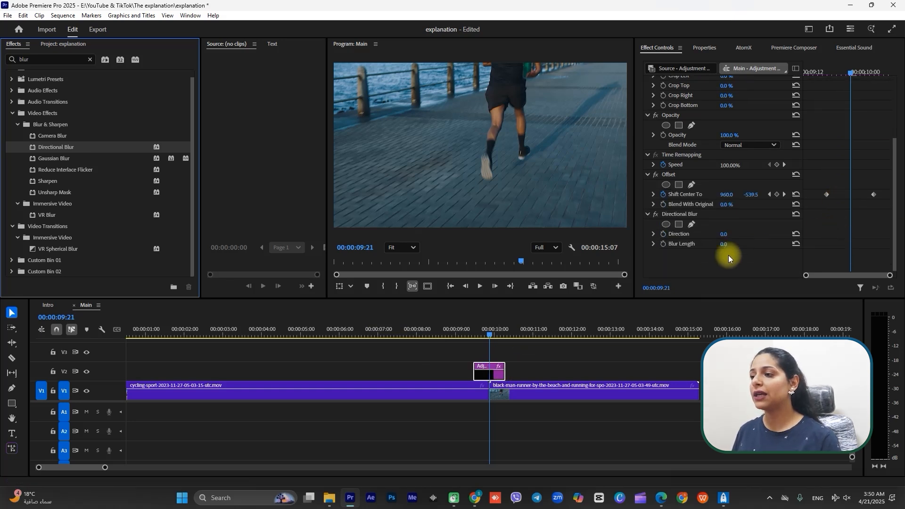
Start keyframing the Directional Blur's Blur Length at the cut, 00:00:09:21, with a value of 60
left_click(664, 244)
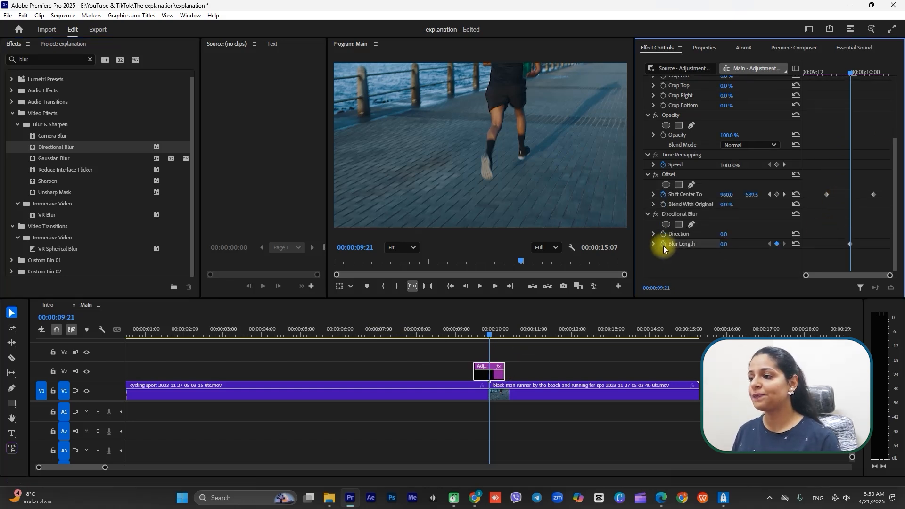
left_click(731, 244)
type("60")
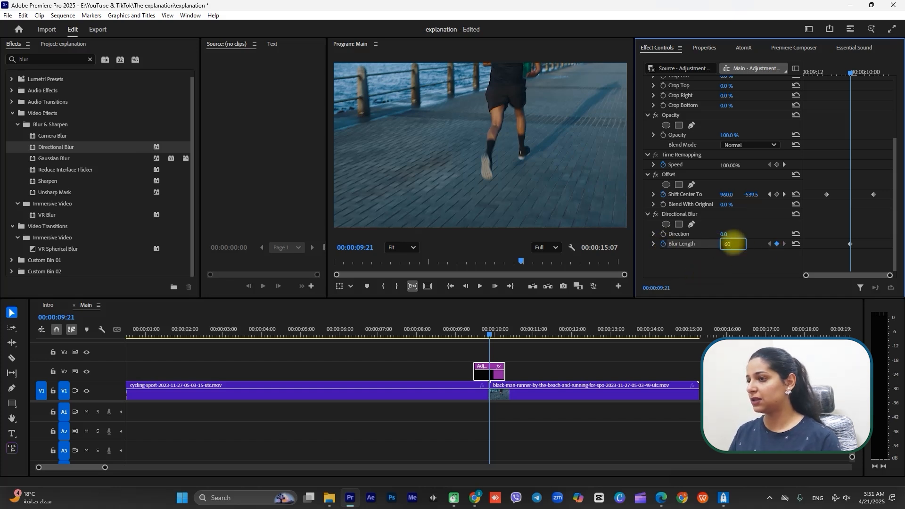
key("Return")
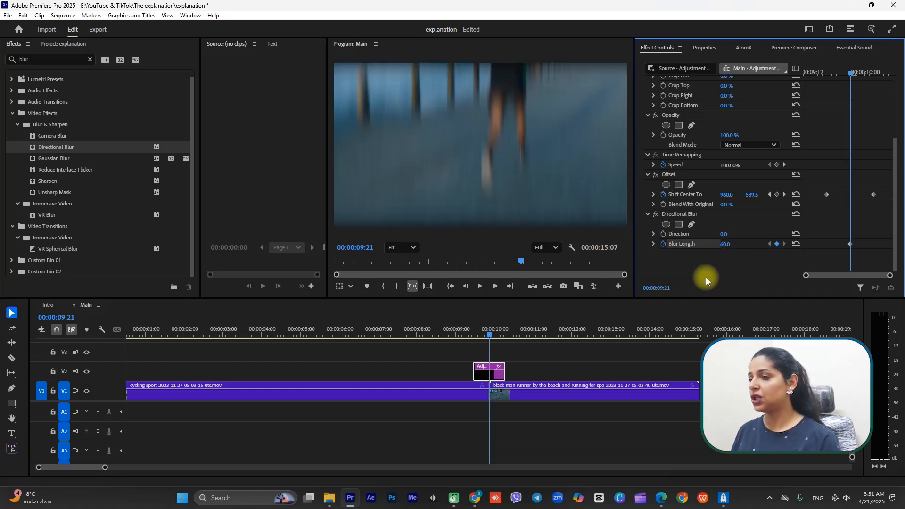
Add Blur Length keyframes of 0 at 00:00:09:16 and 00:00:10:02, aligned with the two Shift Center To keyframes
left_click(769, 195)
left_click(795, 244)
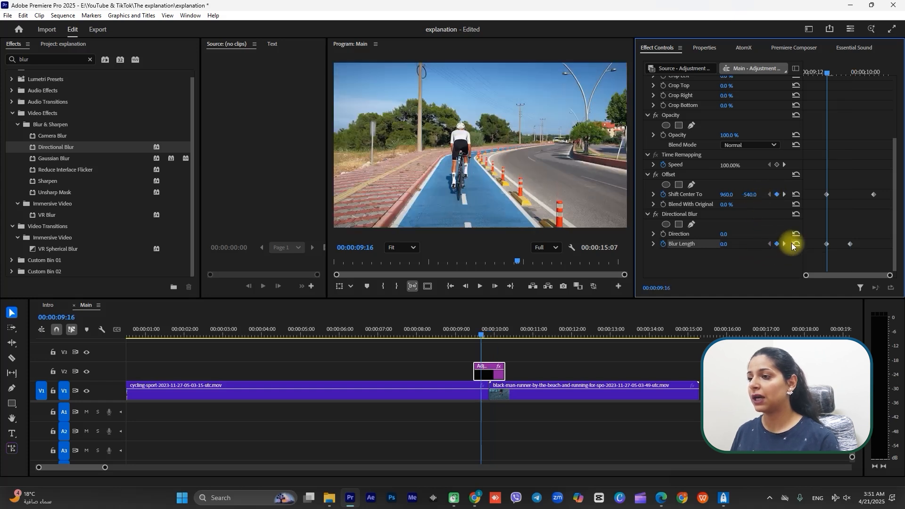
left_click(784, 194)
left_click(777, 244)
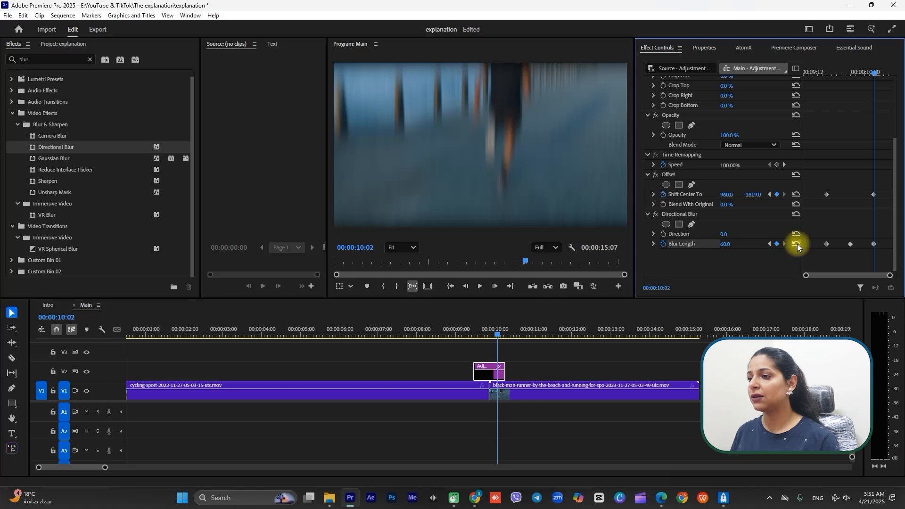
left_click(796, 244)
Play back the blurred offset transition several times, starting just before the adjustment layer
left_click_drag(491, 336, 480, 337)
key("space")
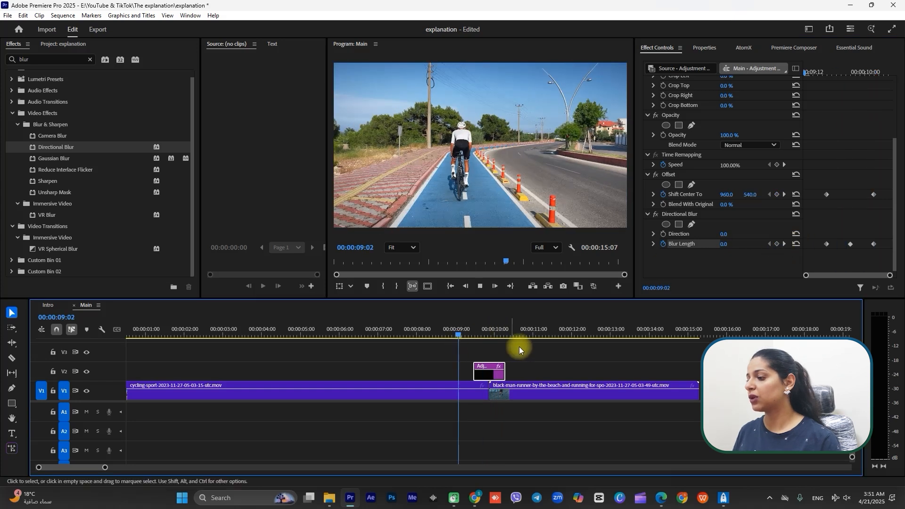
left_click_drag(517, 336, 453, 355)
key("space")
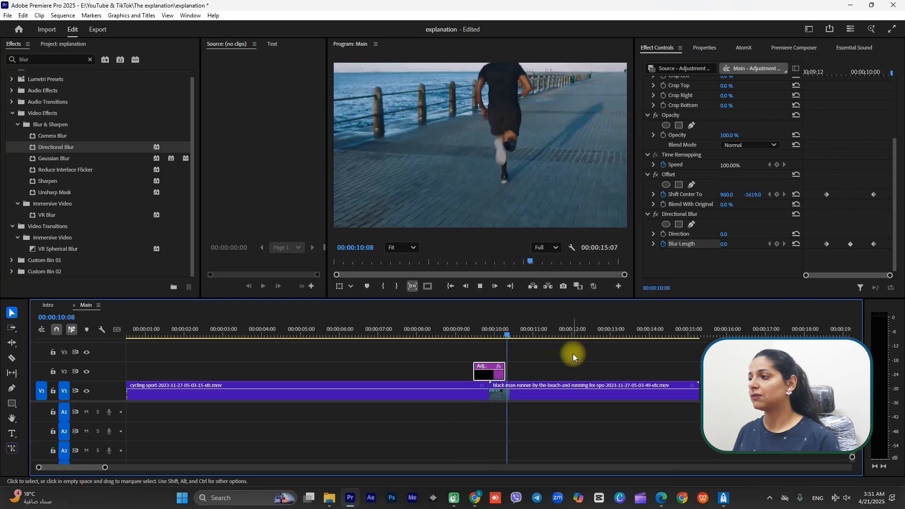
left_click(525, 334)
left_click_drag(524, 333, 452, 337)
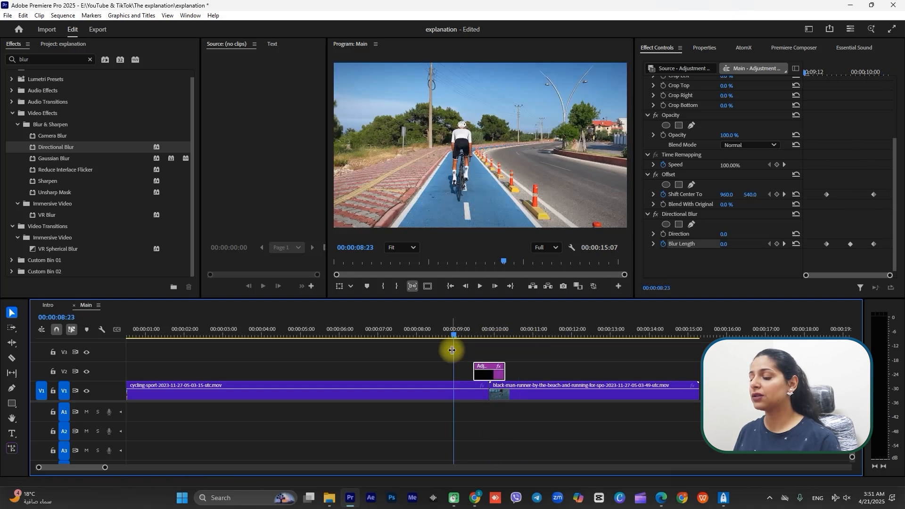
key("space")
key("space")
Add the clip of the woman lifting dumbbells to V1 directly after the runner clip
key("minus")
key("minus")
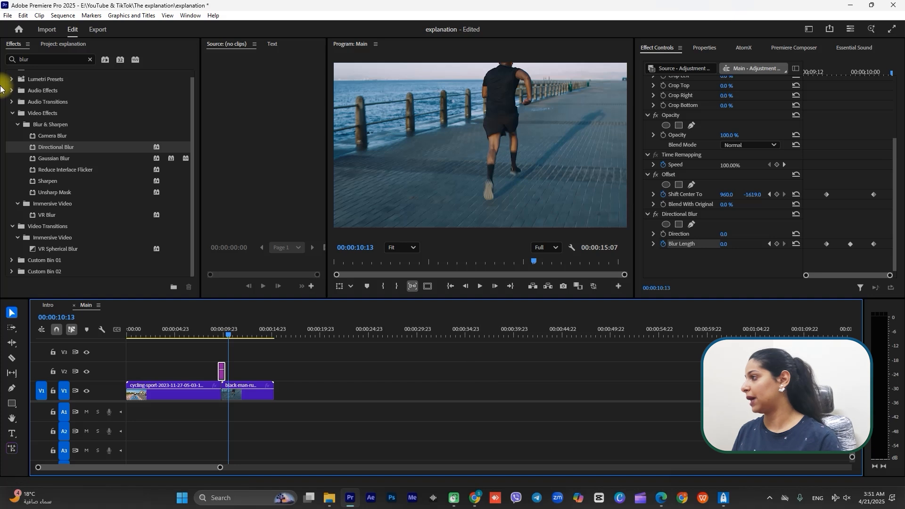
left_click(70, 43)
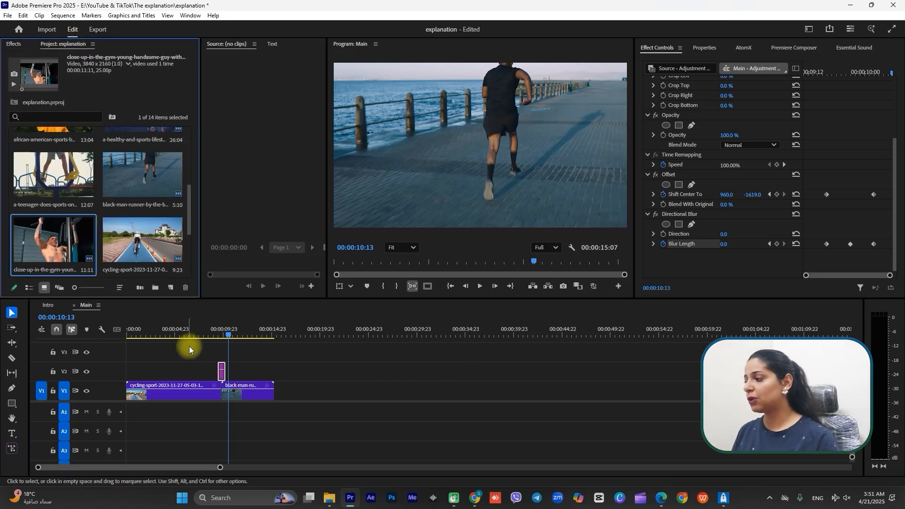
scroll(139, 208, "up", 2)
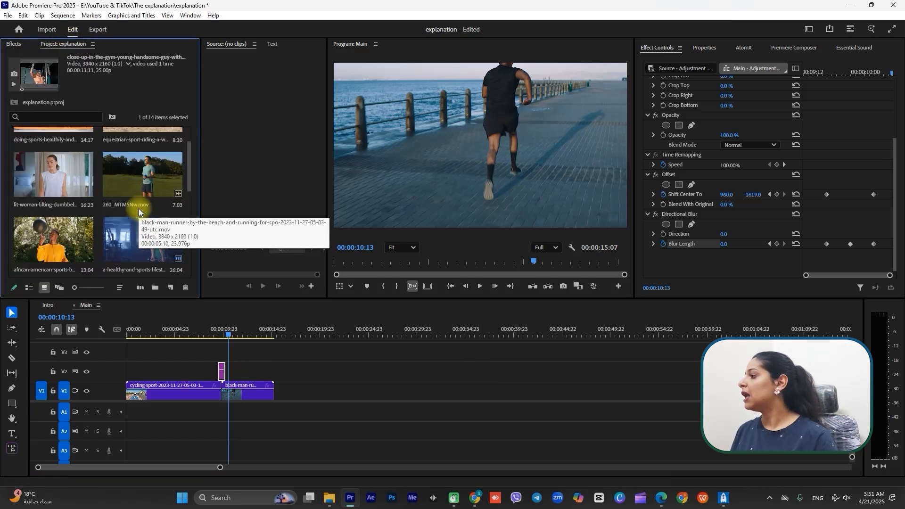
left_click_drag(69, 174, 284, 400)
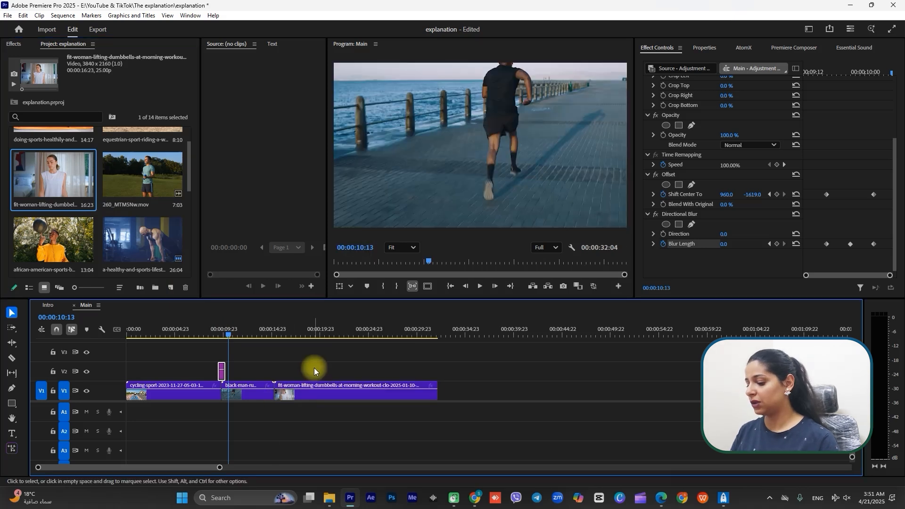
Duplicate the transition's adjustment layer onto V2 over the cut between the runner and dumbbell clips
key("=")
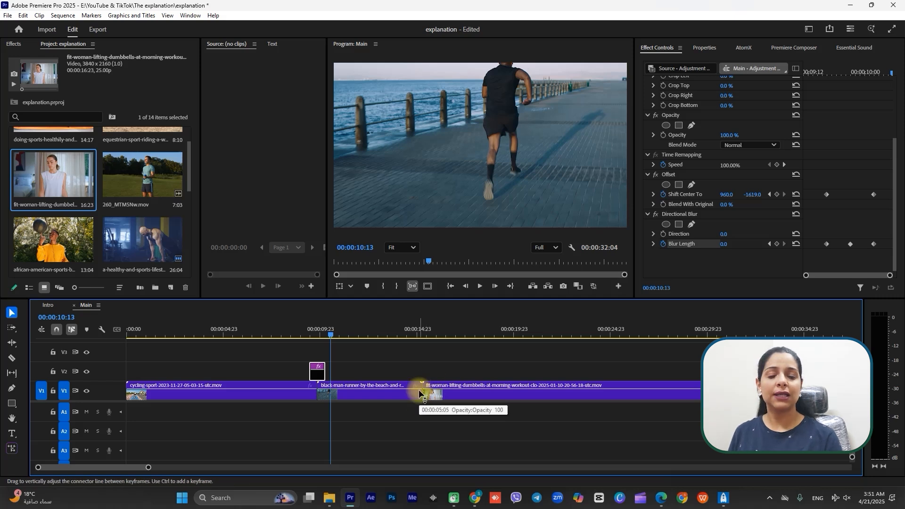
left_click(321, 373)
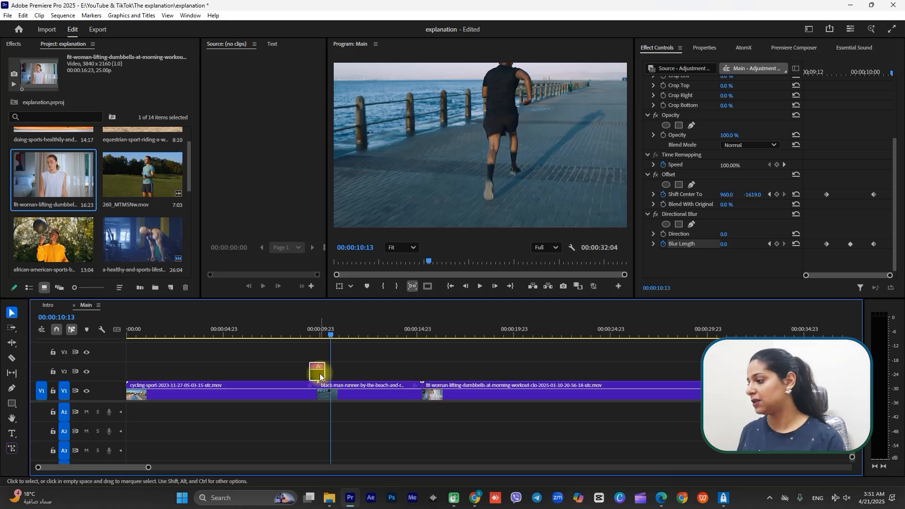
left_click_drag(319, 376, 426, 378)
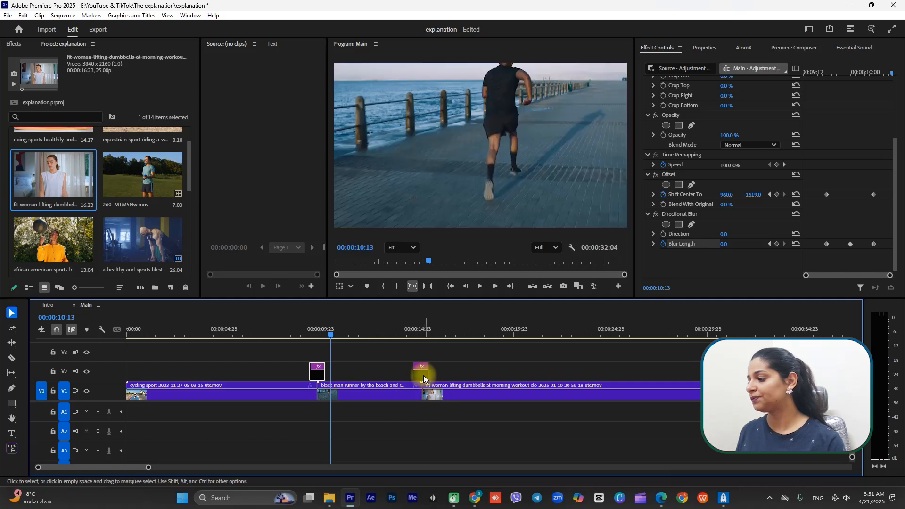
Delete the duplicated adjustment layer over the runner-to-dumbbell cut and return the playhead to the cycling-to-runner cut
left_click(420, 378)
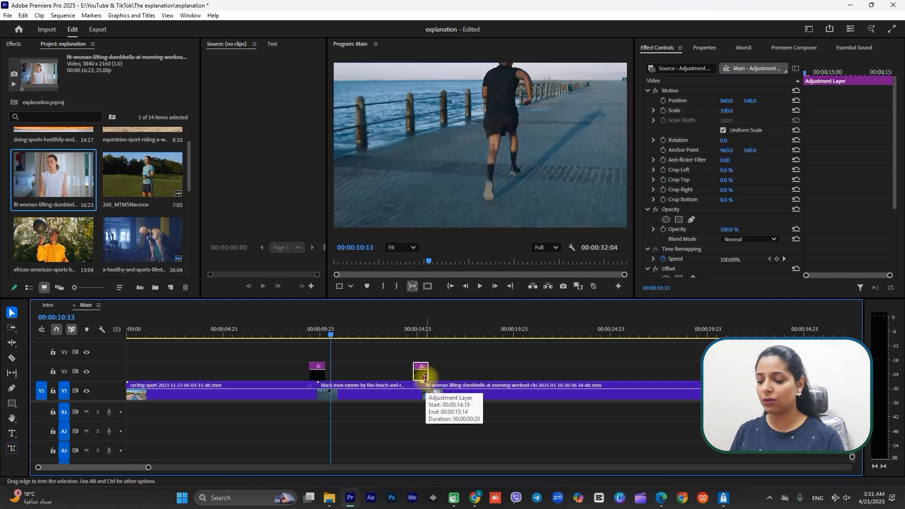
key("Delete")
key("Up")
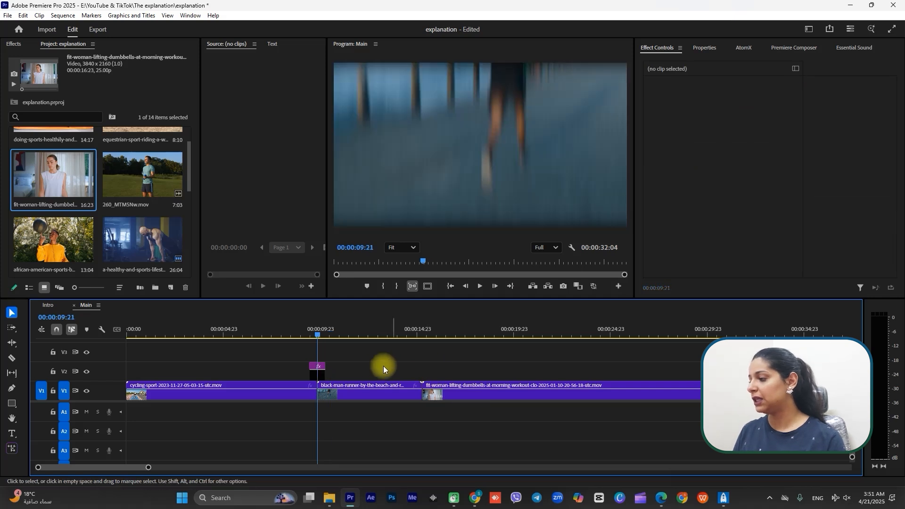
key("=")
key("=")
key("=")
left_click(497, 377)
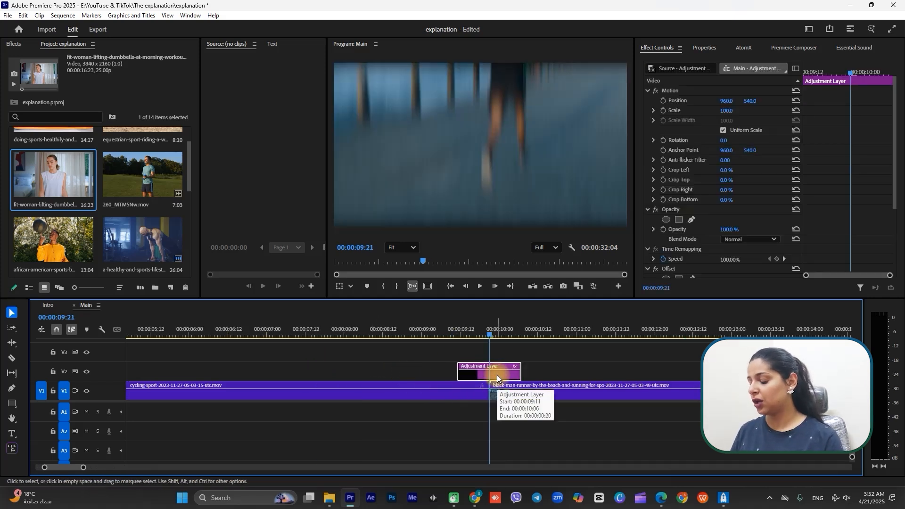
left_click(496, 353)
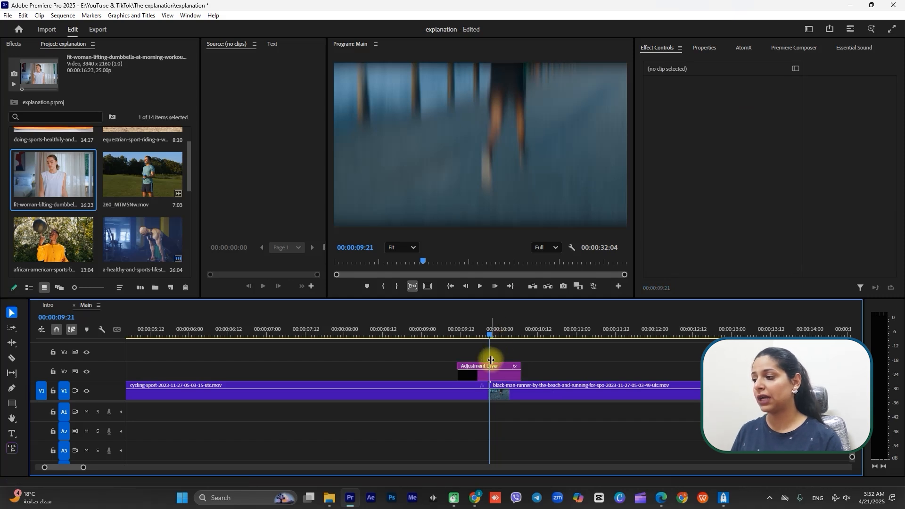
Mark the cycling-to-runner cut on the transition's adjustment layer and duplicate the layer on V2, aligning its marker with the runner-to-dumbbell cut
key("m")
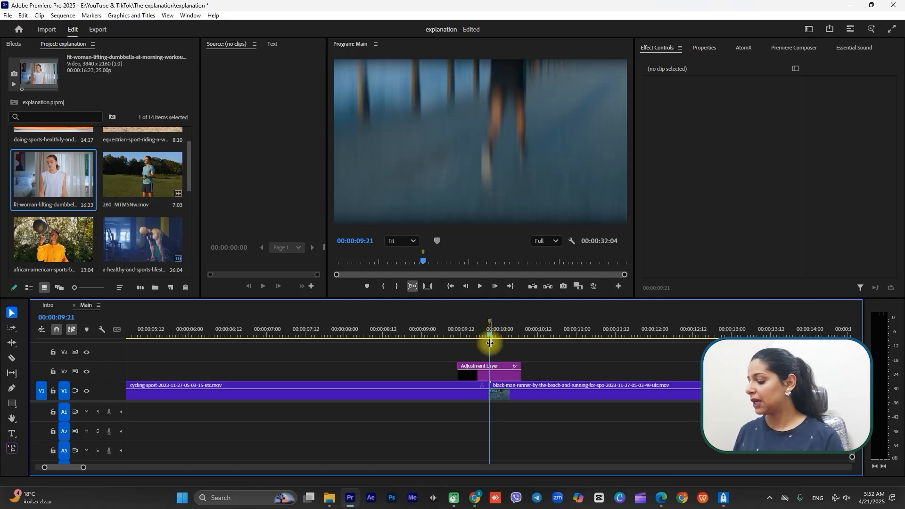
left_click(490, 376)
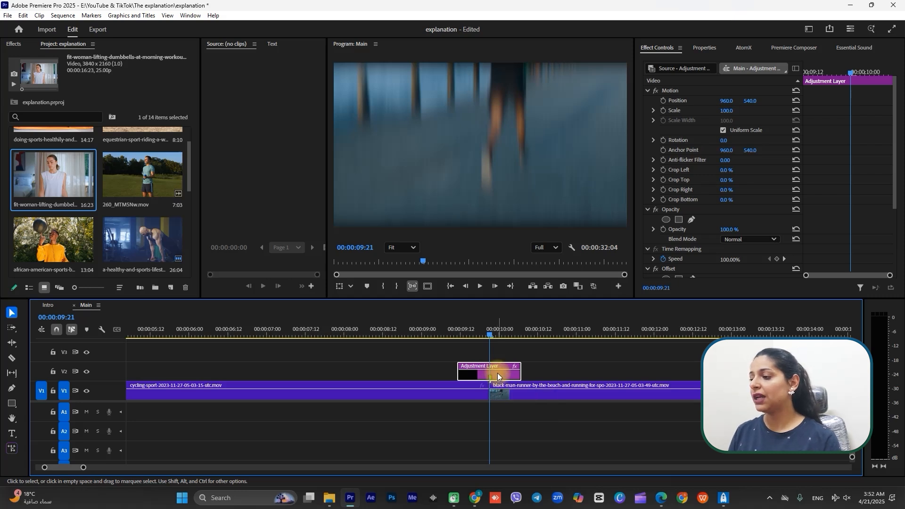
key("minus")
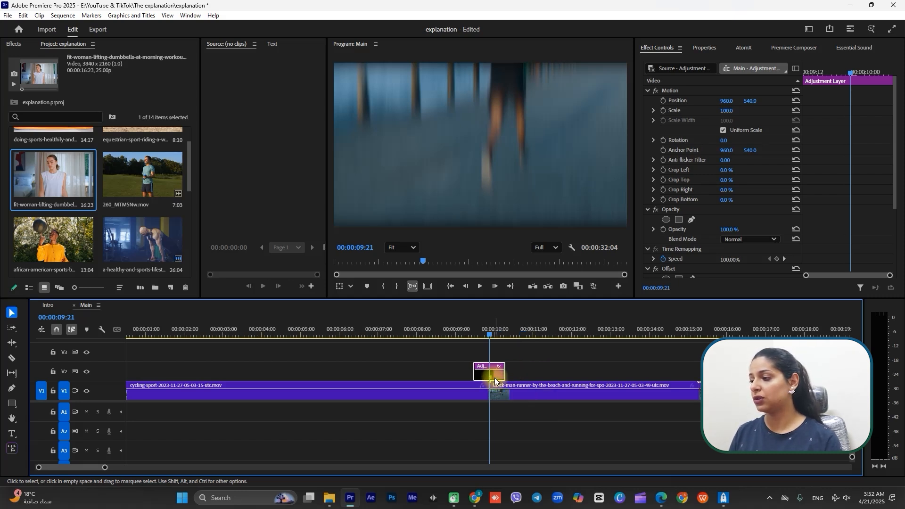
key("minus")
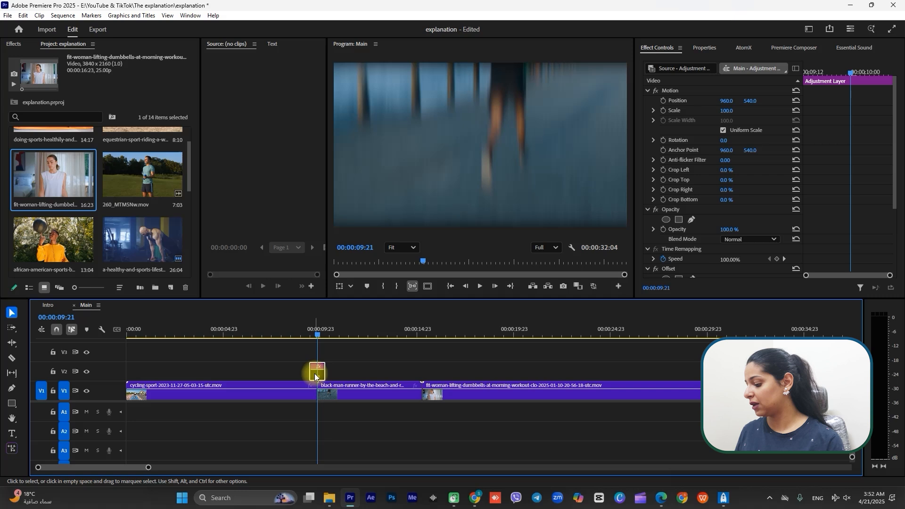
left_click_drag(316, 376, 421, 372)
Play back the duplicated transition over the runner-to-dumbbell cut, starting just before the adjustment layer
left_click(423, 330)
key("equal")
key("equal")
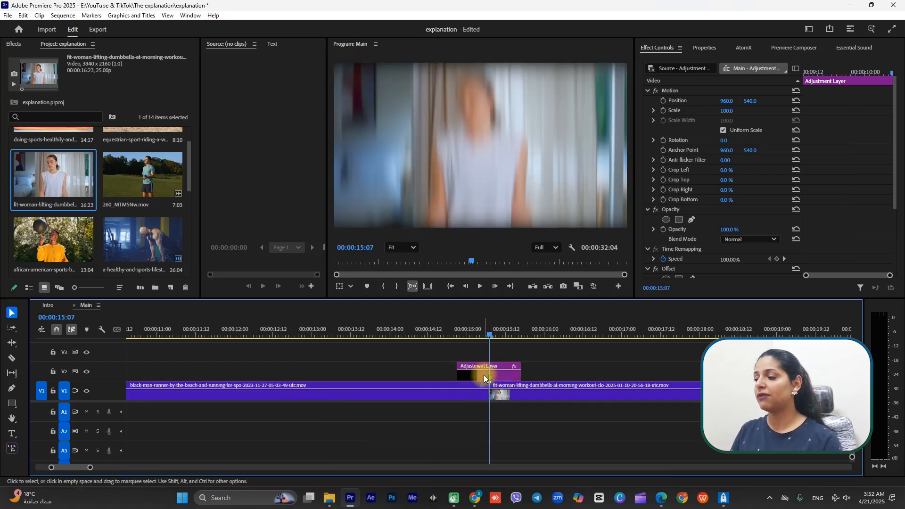
left_click_drag(489, 329, 434, 351)
key("space")
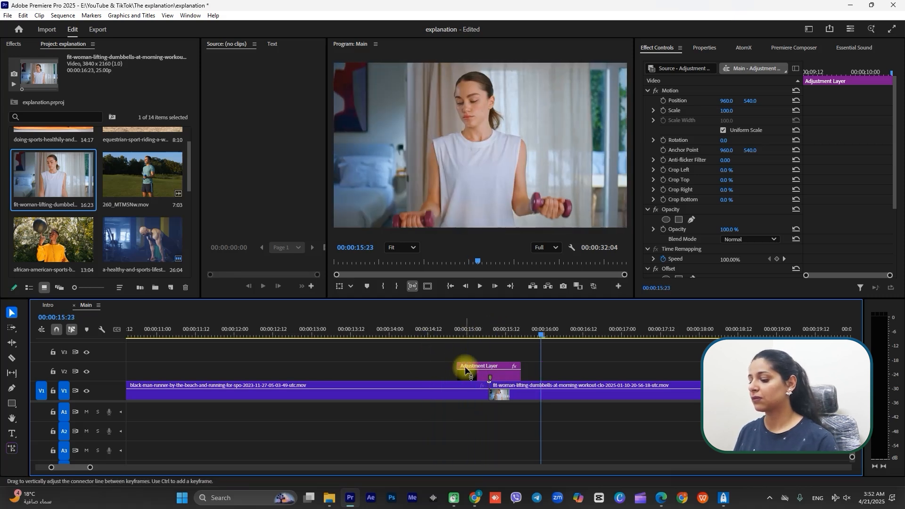
Play back both offset transitions, starting just before the cycling-to-runner cut and skipping ahead to the runner-to-dumbbell cut
key("minus")
key("minus")
left_click_drag(436, 333, 304, 364)
key("space")
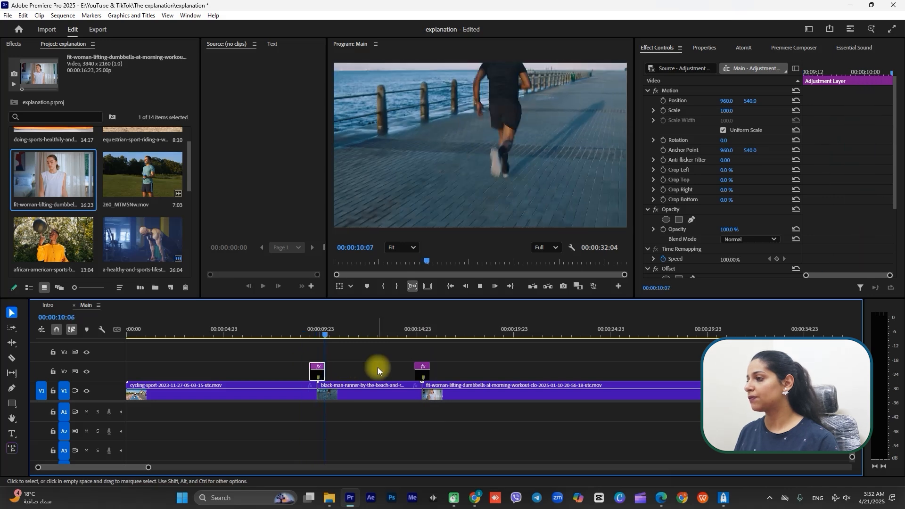
left_click(414, 333)
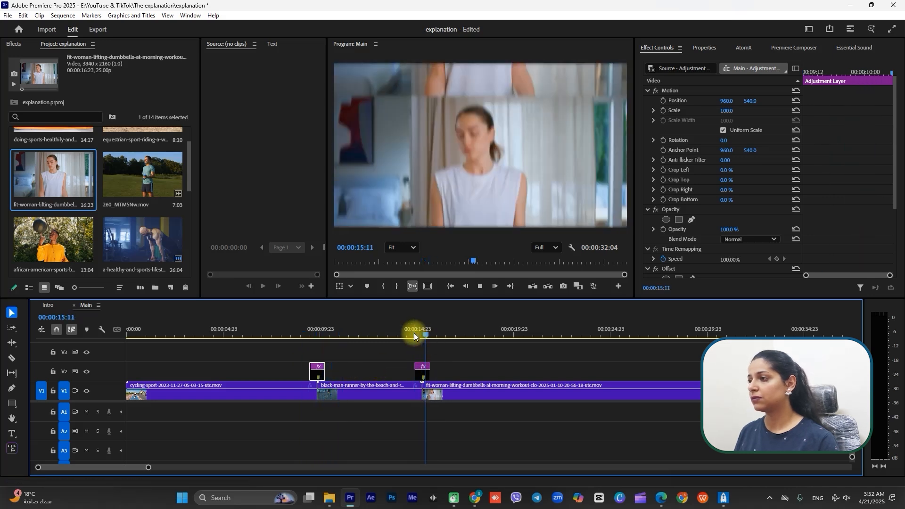
key("space")
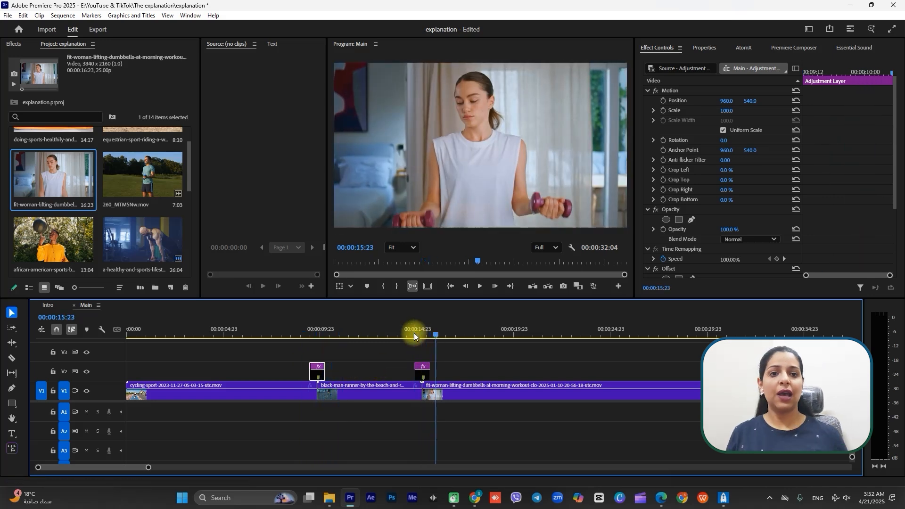